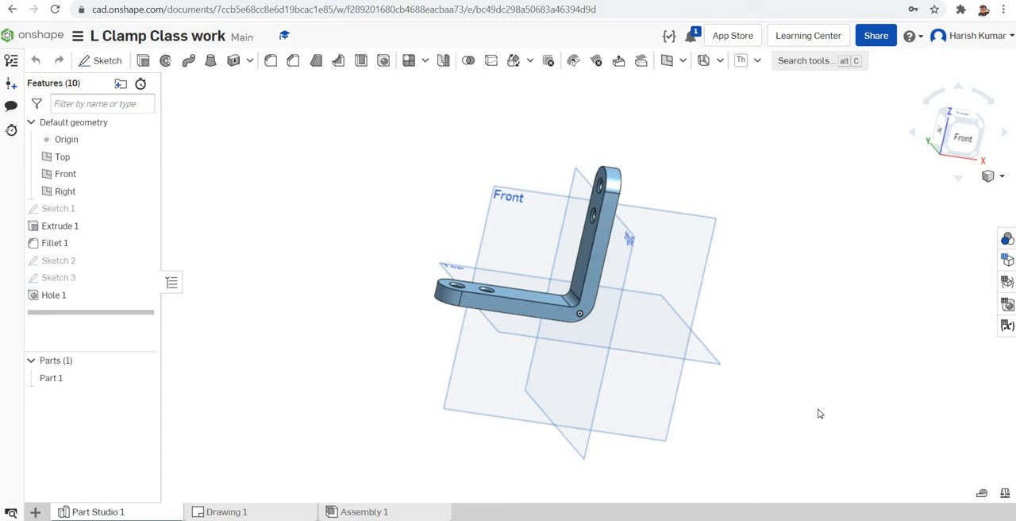
Step: Examine the finished L clamp model from several sides and its reference drawing, L Clamp (1).pdf
{"action": "right_click_drag", "start_coordinate": [788, 273], "coordinate": [829, 299]}
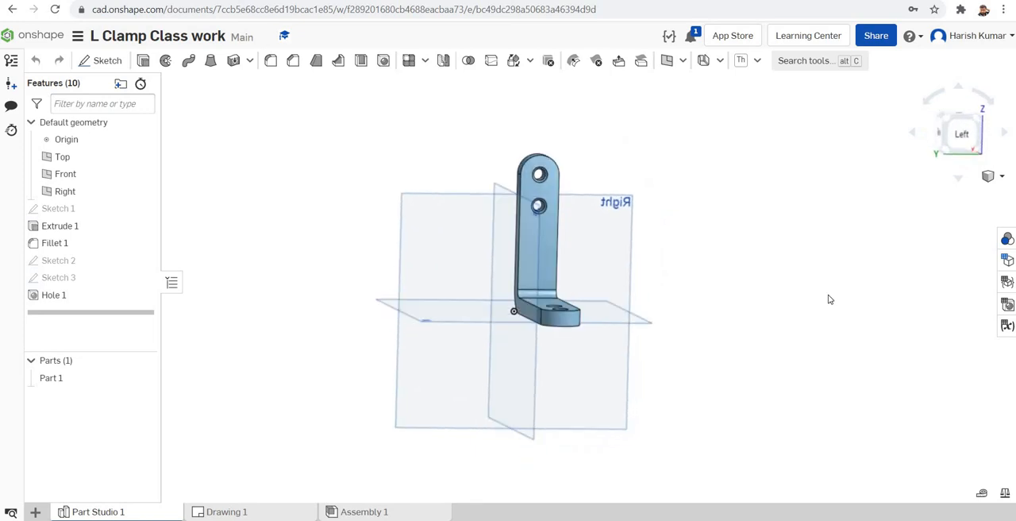
{"action": "right_click_drag", "start_coordinate": [829, 300], "coordinate": [758, 345]}
{"action": "scroll", "coordinate": [600, 473], "scroll_direction": "down", "scroll_amount": 2}
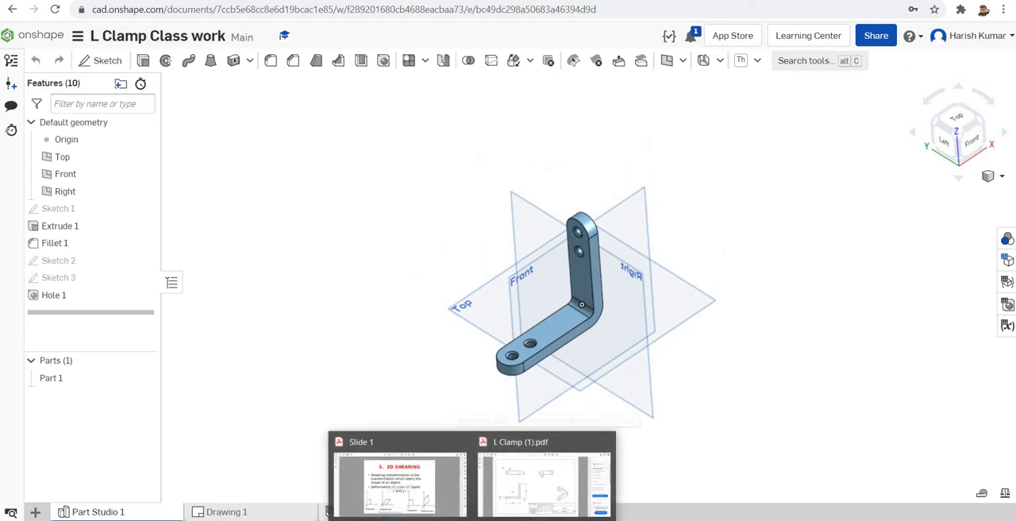
{"action": "left_click", "coordinate": [545, 489]}
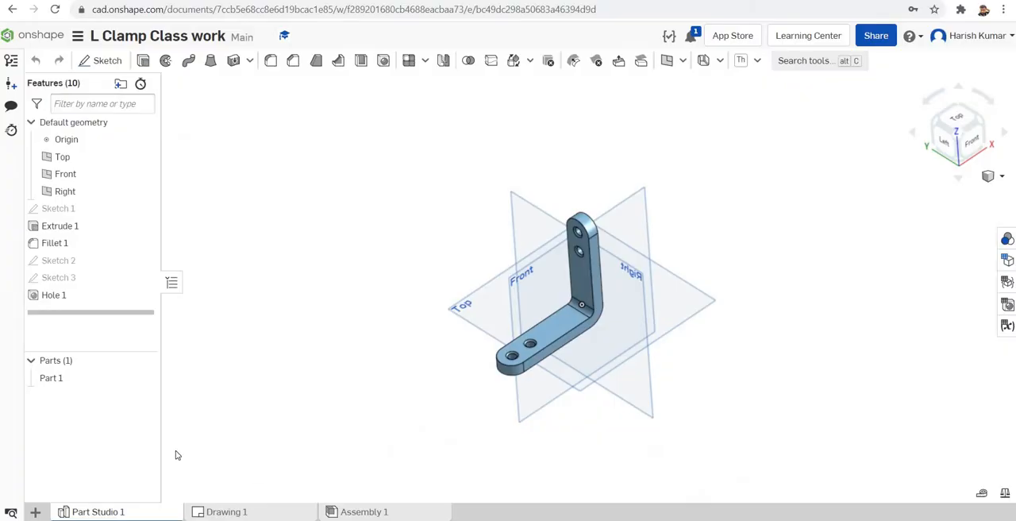
Step: Create a new Part Studio in the L Clamp Class work document
{"action": "left_click", "coordinate": [36, 512]}
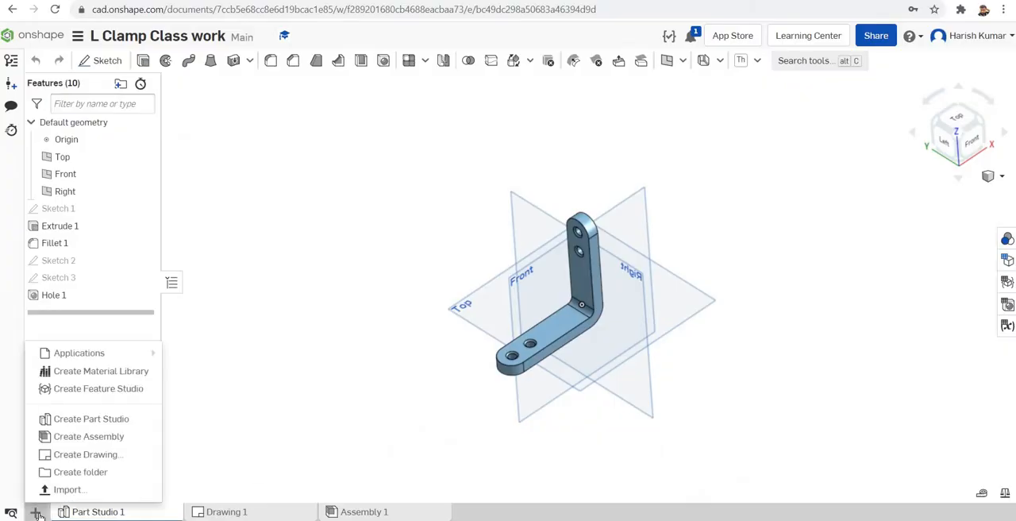
{"action": "left_click", "coordinate": [114, 428]}
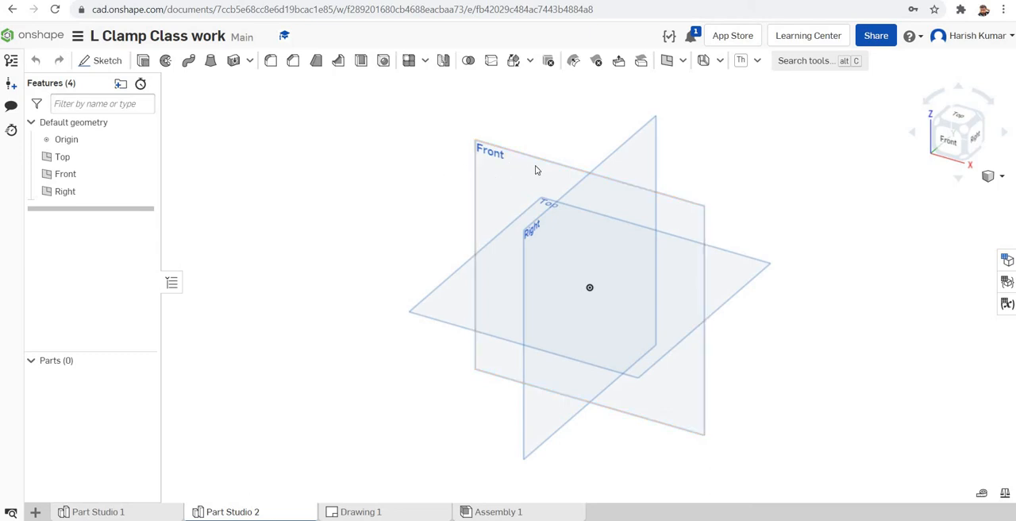
{"action": "left_click", "coordinate": [490, 153]}
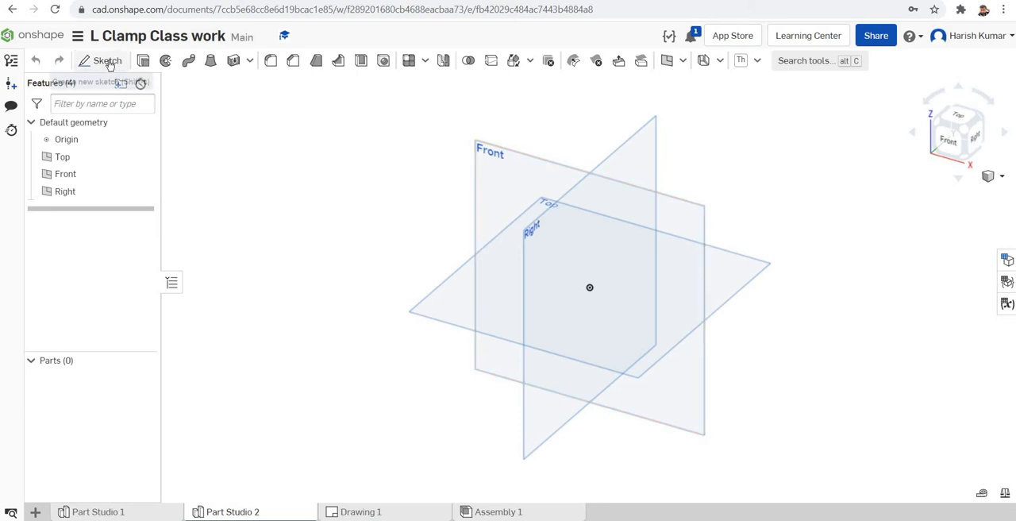
{"action": "left_click", "coordinate": [107, 60]}
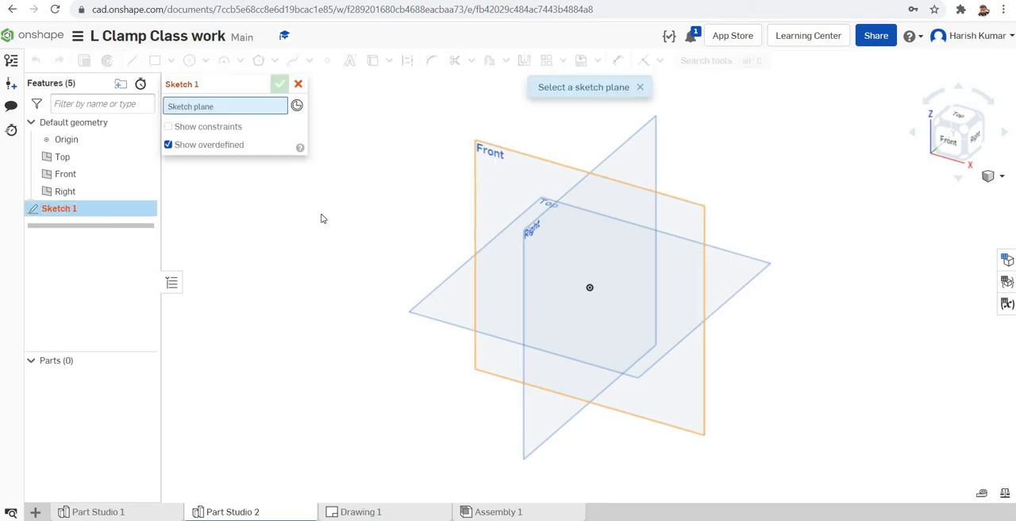
{"action": "left_click", "coordinate": [299, 85]}
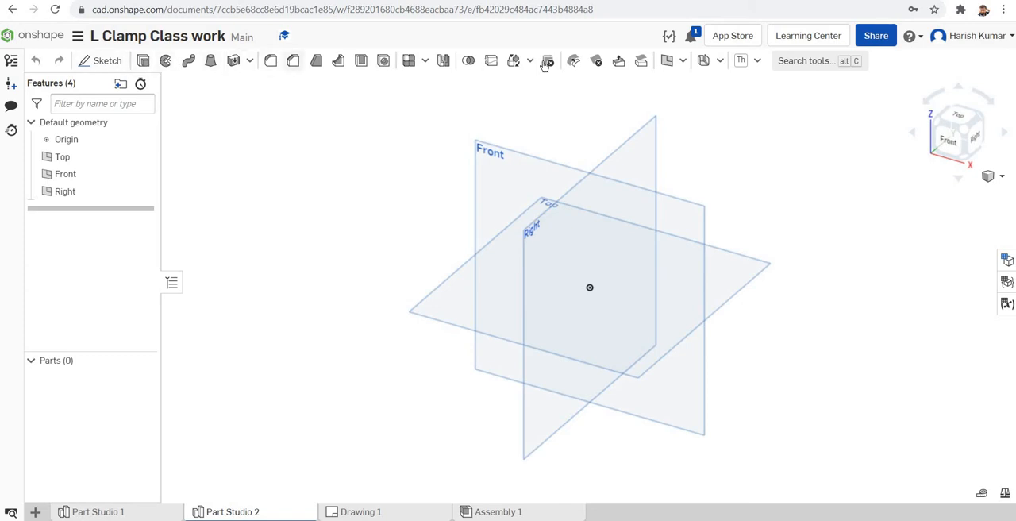
Step: Start a new sketch on the Front plane, viewed normal to the sketch plane
{"action": "left_click", "coordinate": [106, 62]}
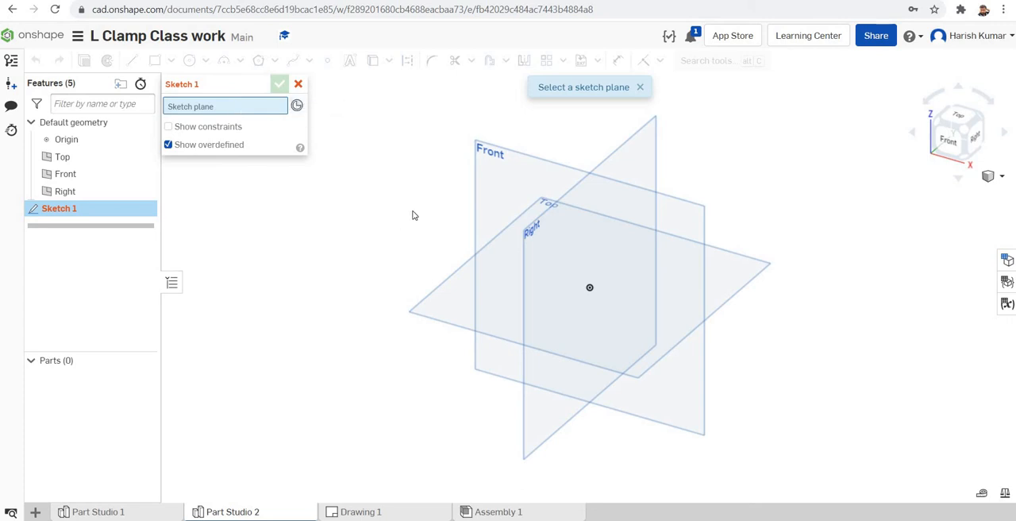
{"action": "left_click", "coordinate": [502, 182]}
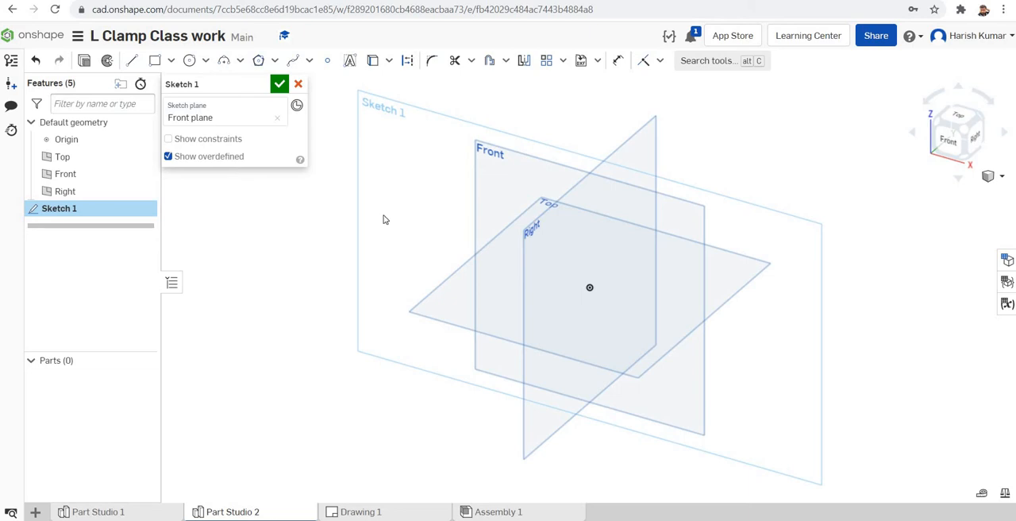
{"action": "right_click", "coordinate": [384, 169]}
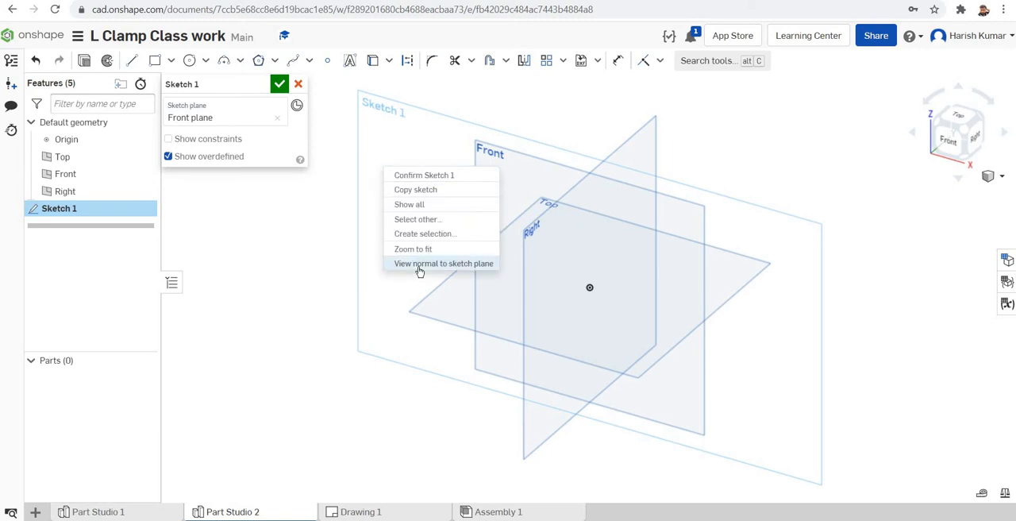
{"action": "left_click", "coordinate": [419, 263]}
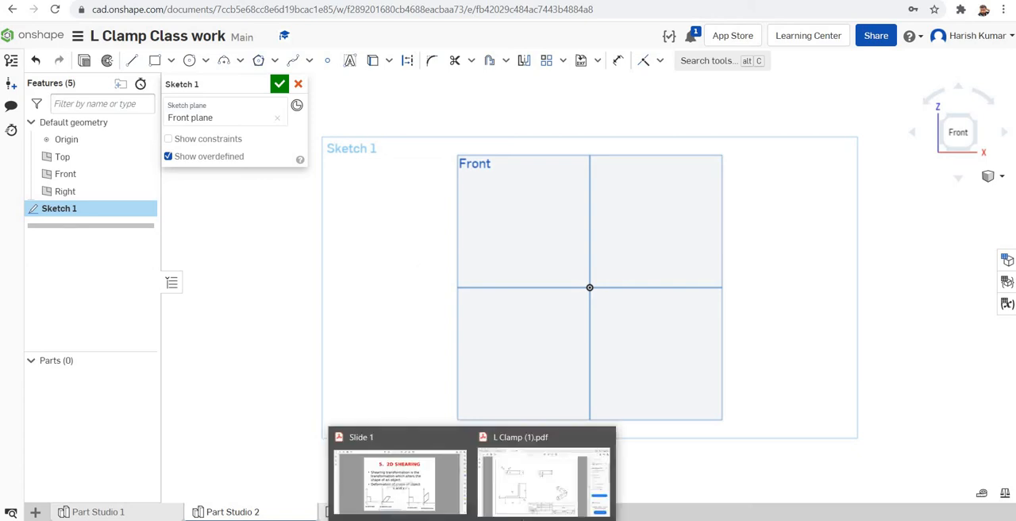
Step: Check the L Clamp (1).pdf drawing and import L clamp Temp.jpg from the Desktop as an image for the sketch
{"action": "left_click", "coordinate": [537, 509]}
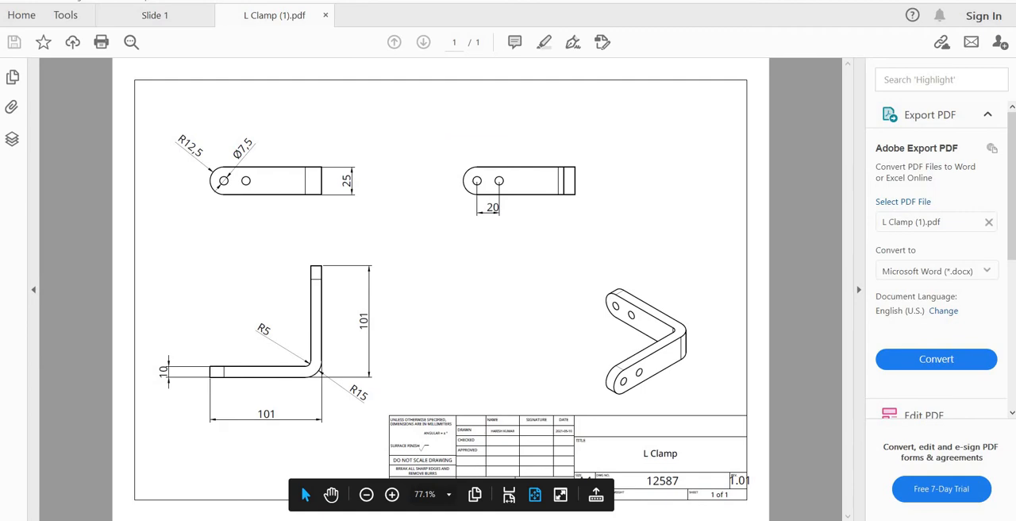
{"action": "left_click", "coordinate": [425, 519]}
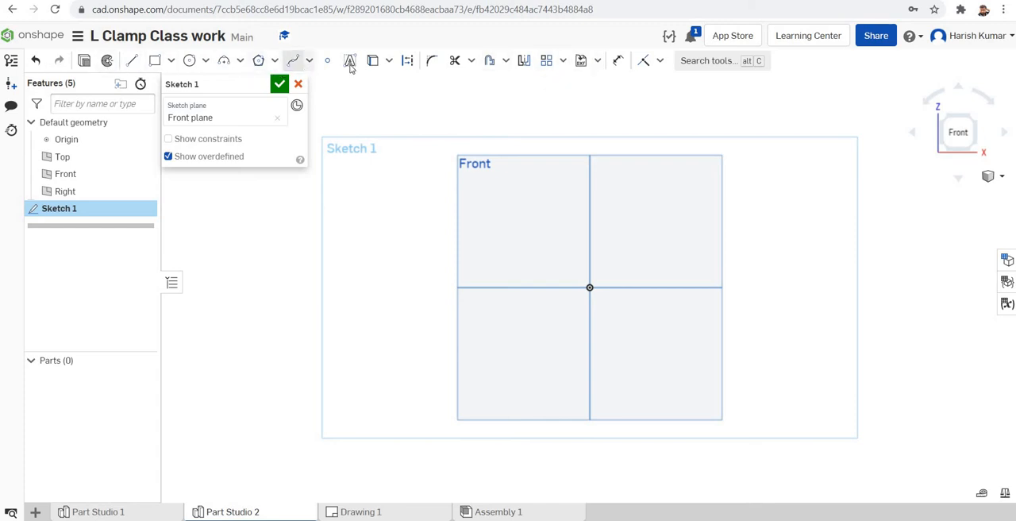
{"action": "left_click", "coordinate": [597, 62]}
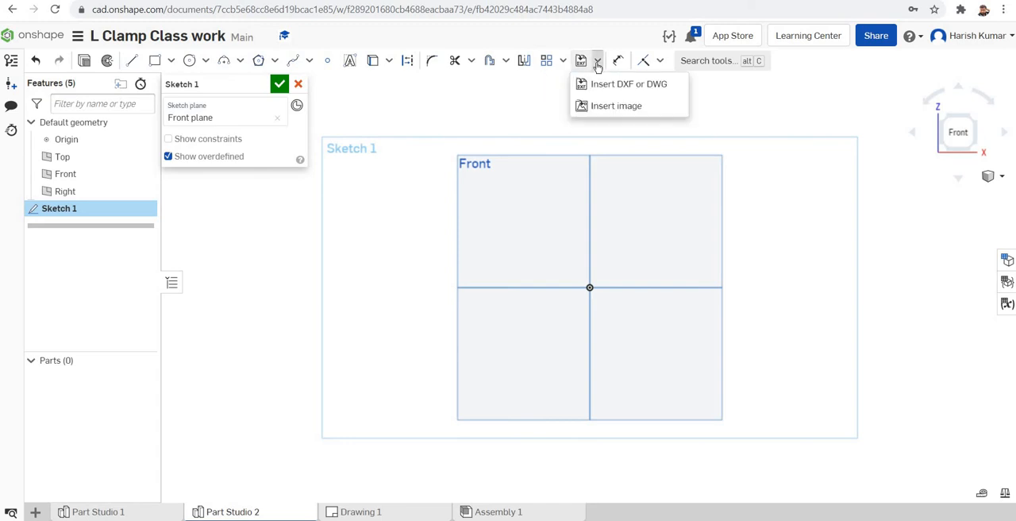
{"action": "left_click", "coordinate": [603, 108]}
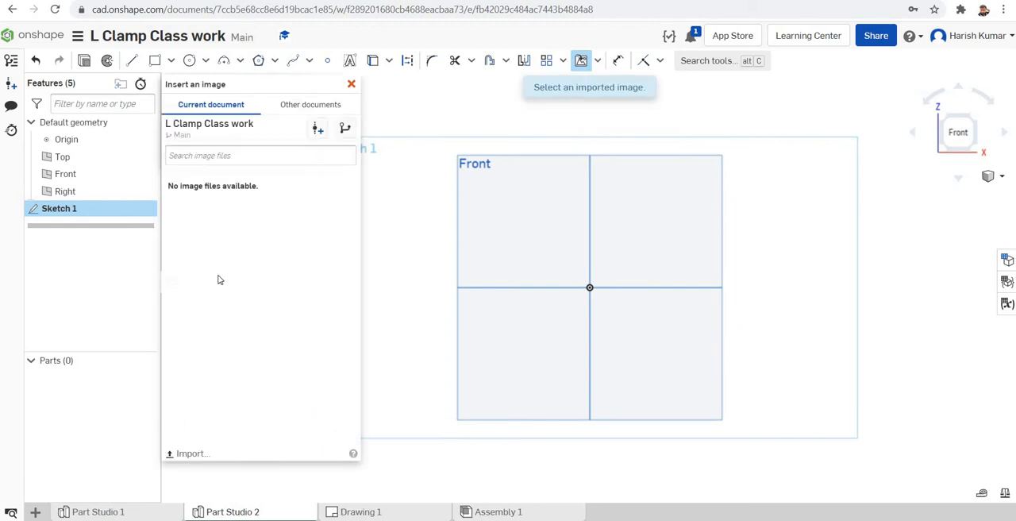
{"action": "left_click", "coordinate": [191, 455]}
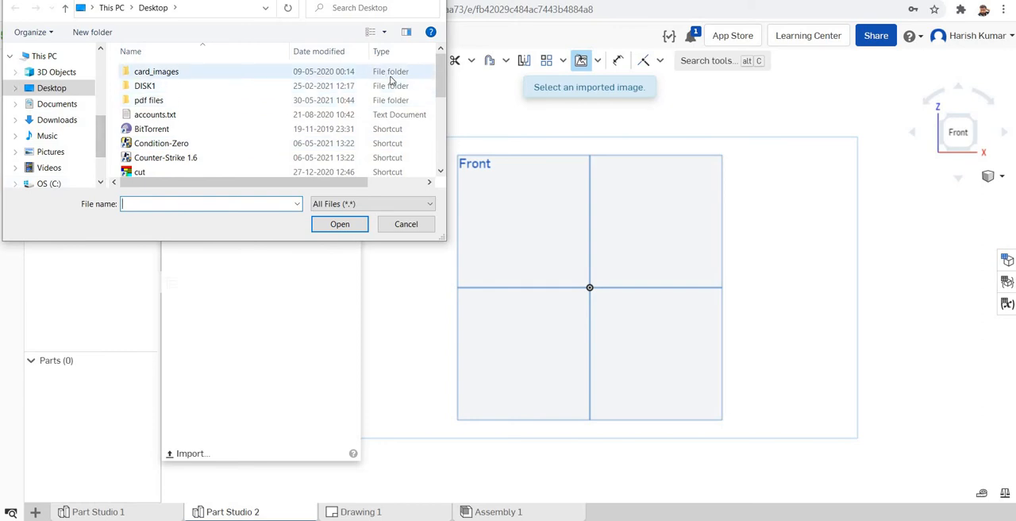
{"action": "left_click_drag", "start_coordinate": [445, 78], "coordinate": [442, 101]}
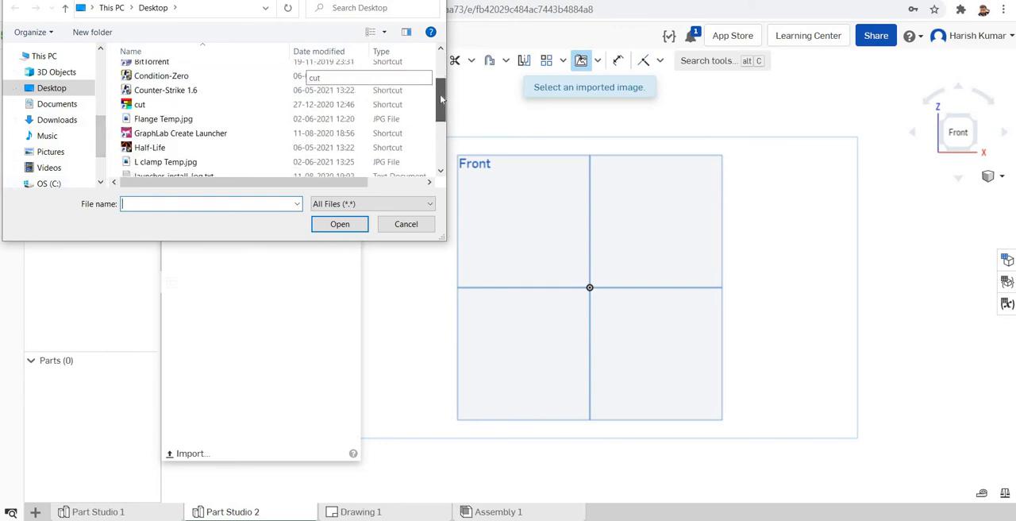
{"action": "left_click", "coordinate": [170, 162]}
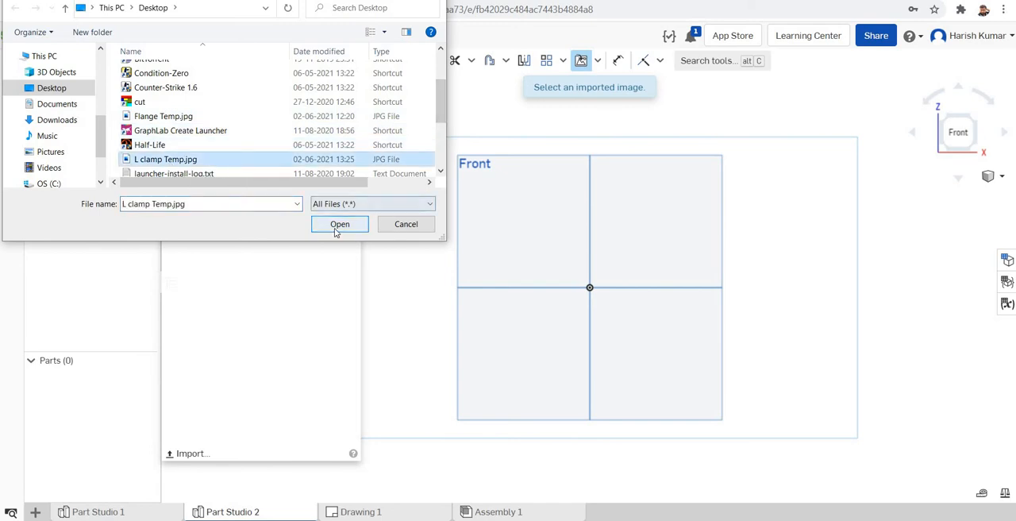
{"action": "left_click", "coordinate": [338, 226]}
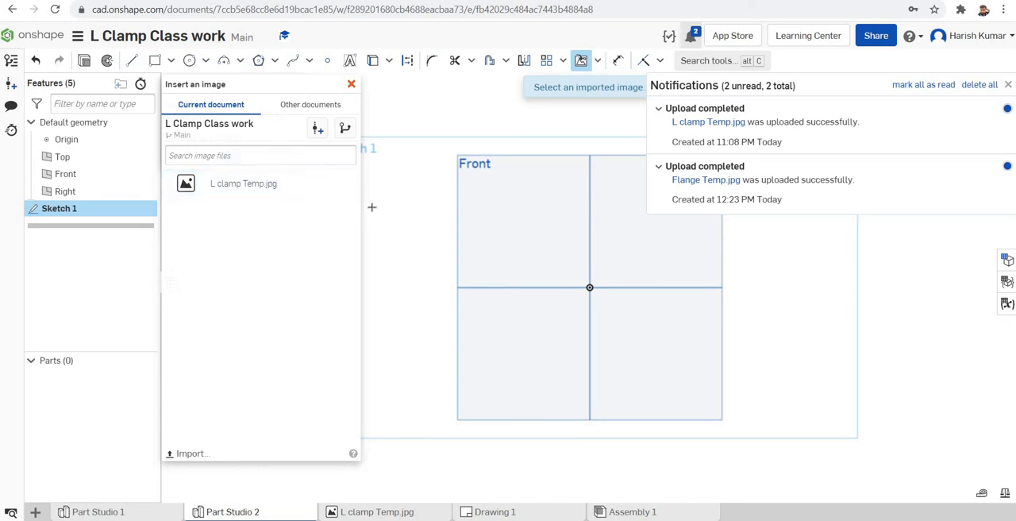
Step: Place the L clamp Temp.jpg image in the sketch as a reference beside the Front plane, on its negative X side
{"action": "left_click", "coordinate": [241, 183]}
{"action": "left_click", "coordinate": [212, 222]}
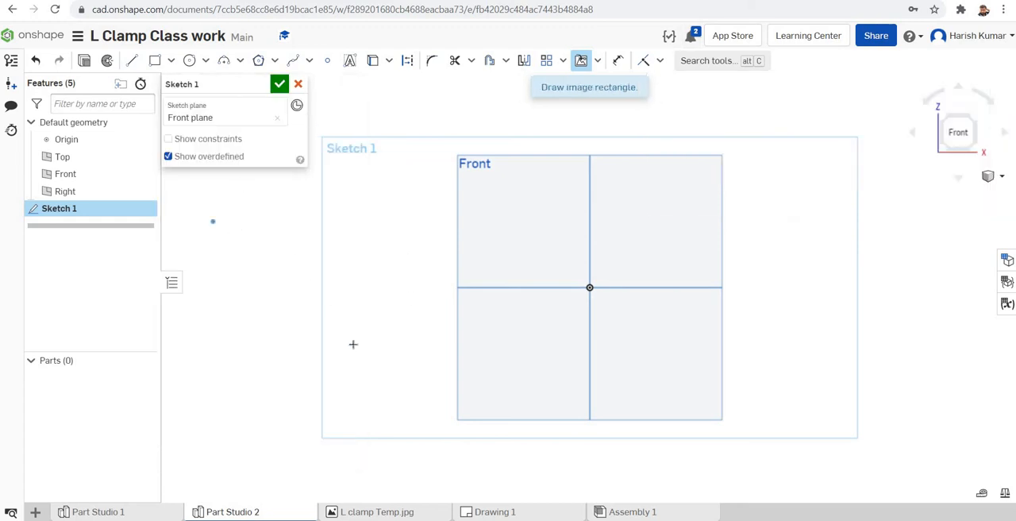
{"action": "left_click", "coordinate": [390, 405]}
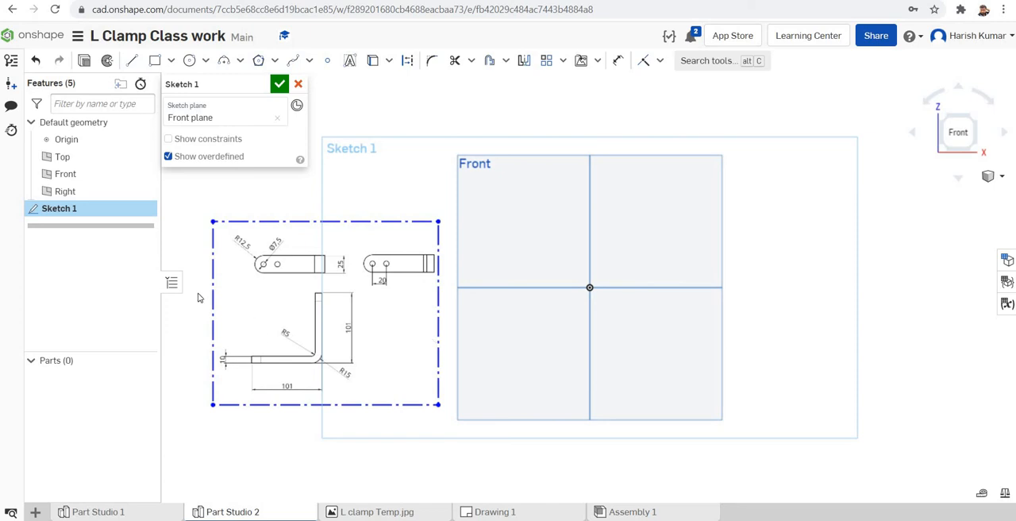
Step: Sketch a closed L profile with its inner corner at the origin, inner edges about 40 mm horizontal and 45 mm vertical, legs about 7–8 mm thick
{"action": "scroll", "coordinate": [419, 321], "scroll_direction": "up", "scroll_amount": 2}
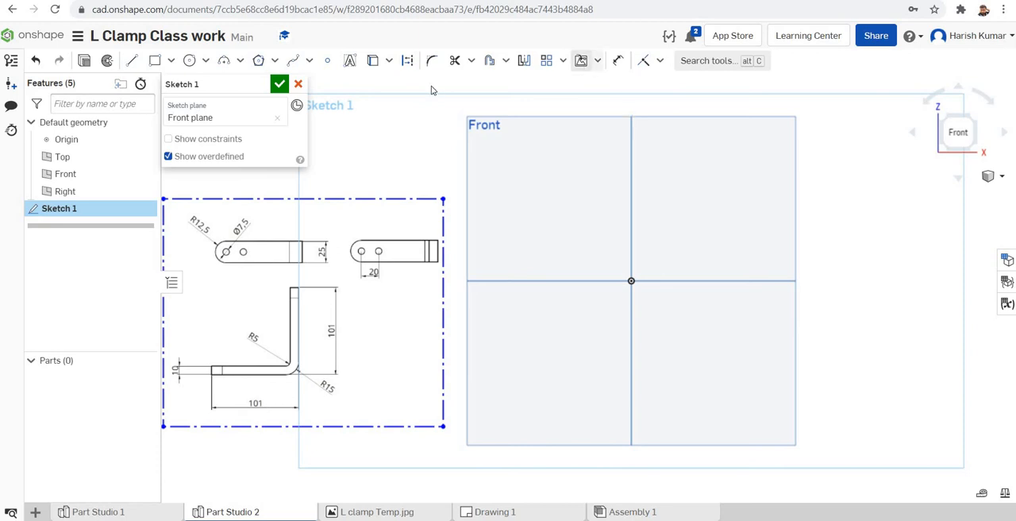
{"action": "left_click", "coordinate": [132, 60]}
{"action": "left_click", "coordinate": [631, 281]}
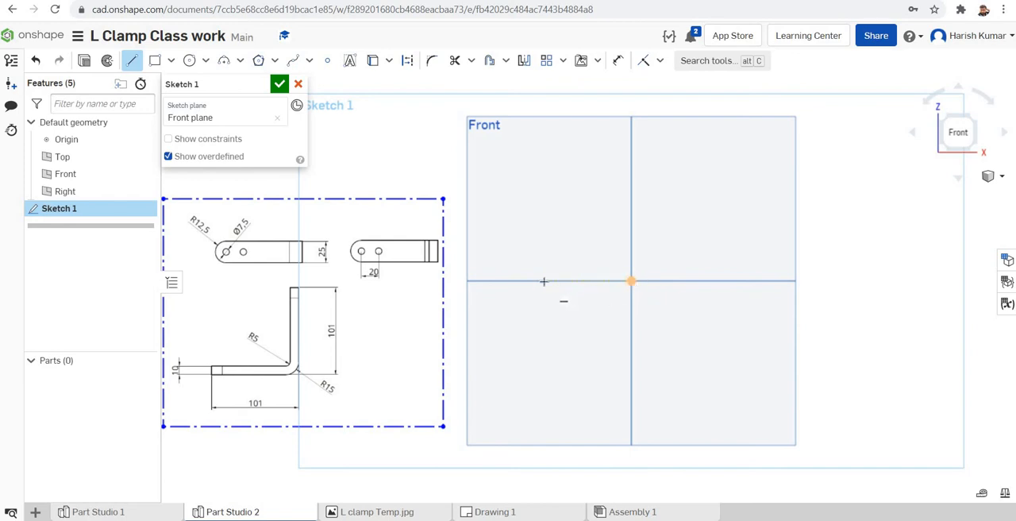
{"action": "left_click", "coordinate": [544, 281]}
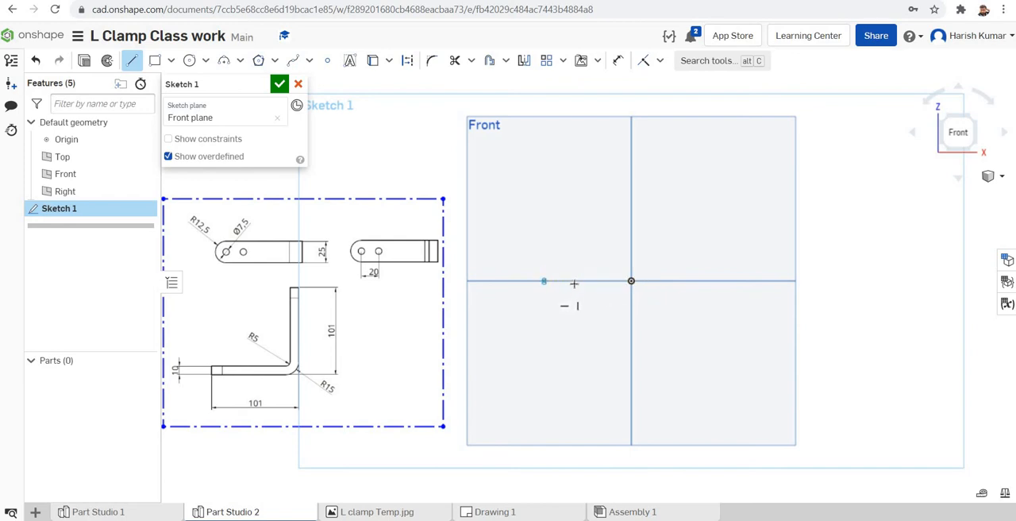
{"action": "left_click", "coordinate": [631, 280]}
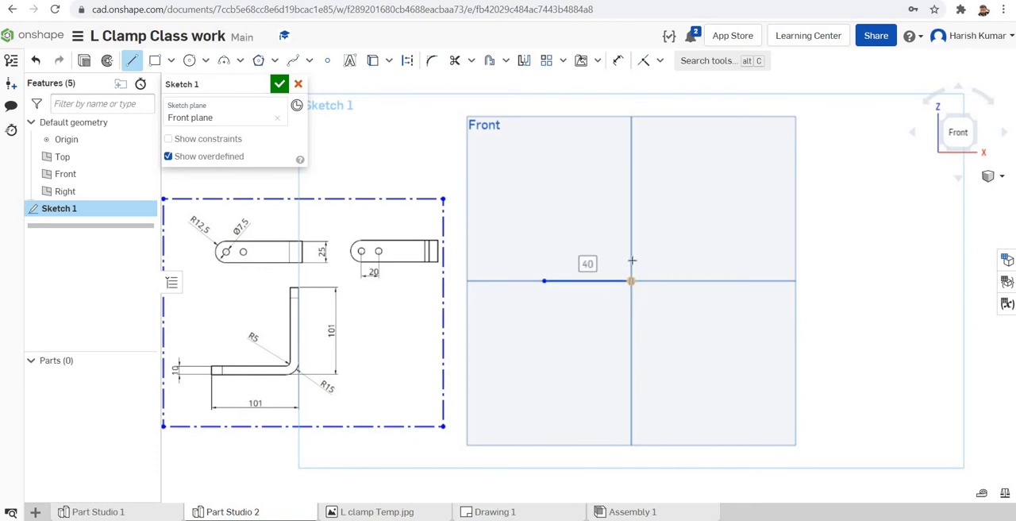
{"action": "left_click", "coordinate": [631, 181]}
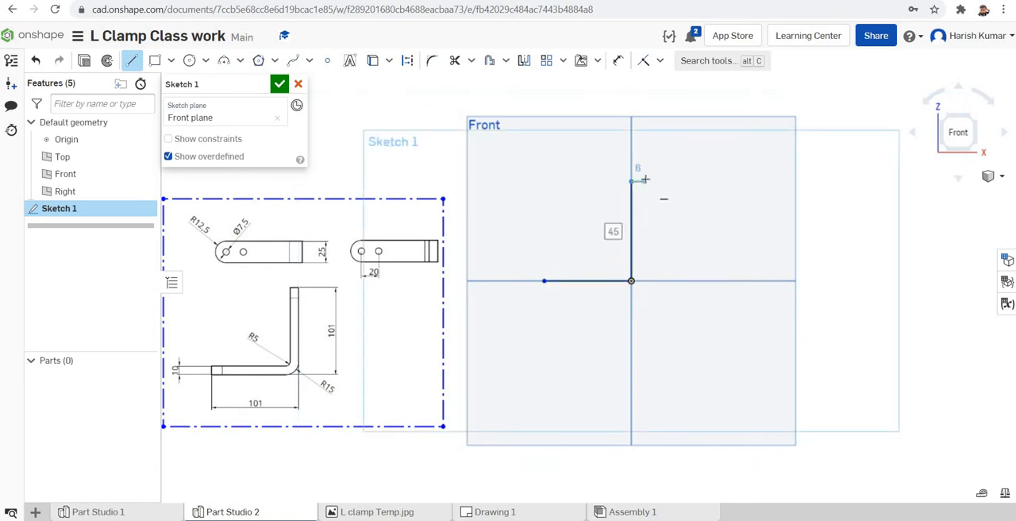
{"action": "left_click", "coordinate": [645, 182]}
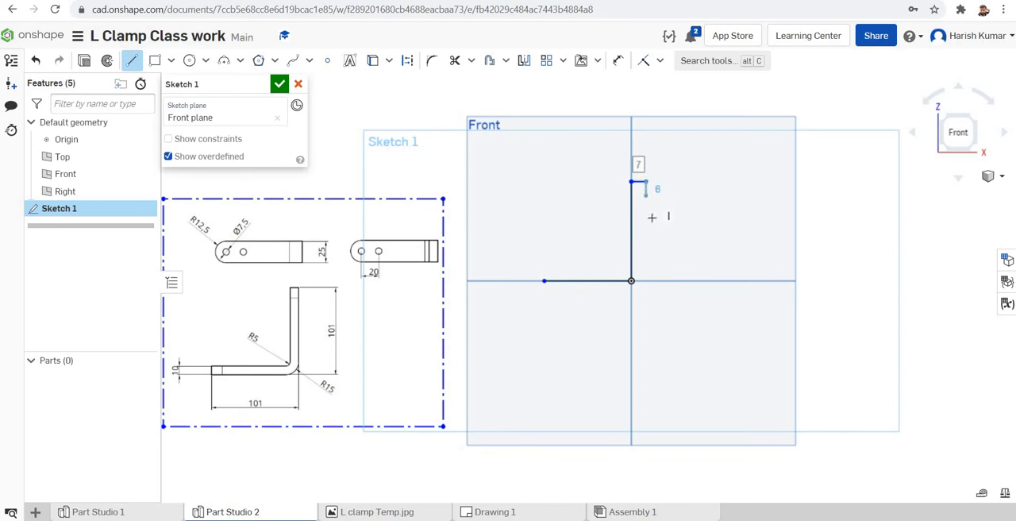
{"action": "left_click", "coordinate": [646, 298]}
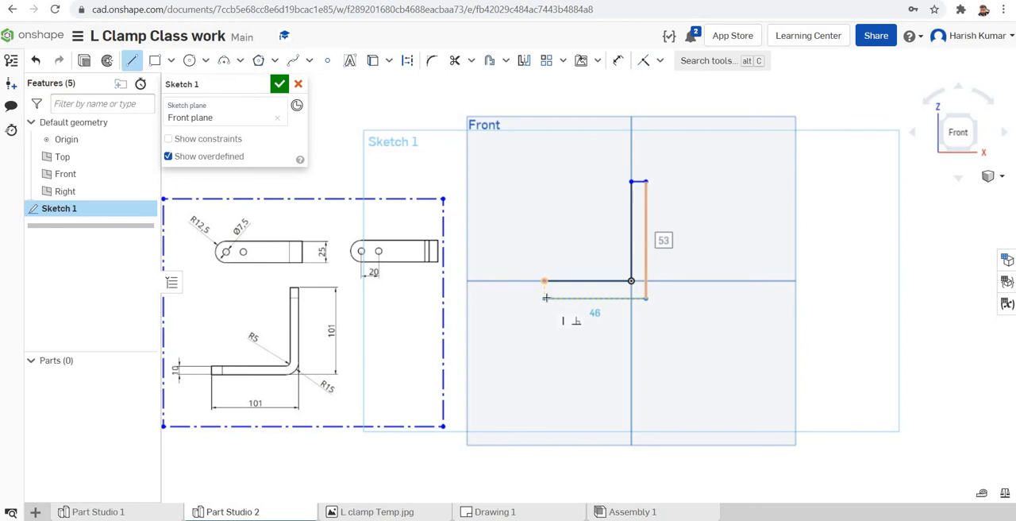
{"action": "left_click", "coordinate": [546, 297]}
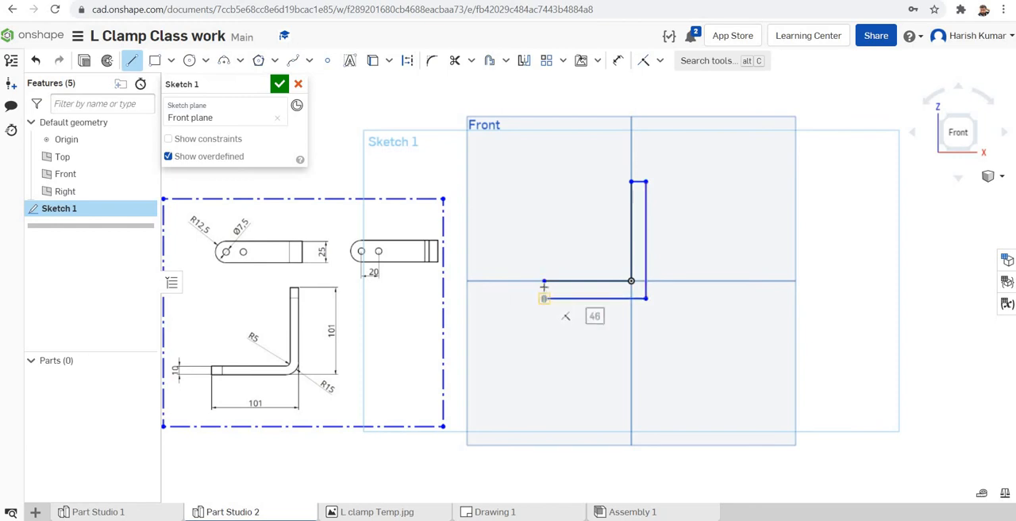
{"action": "left_click", "coordinate": [544, 281]}
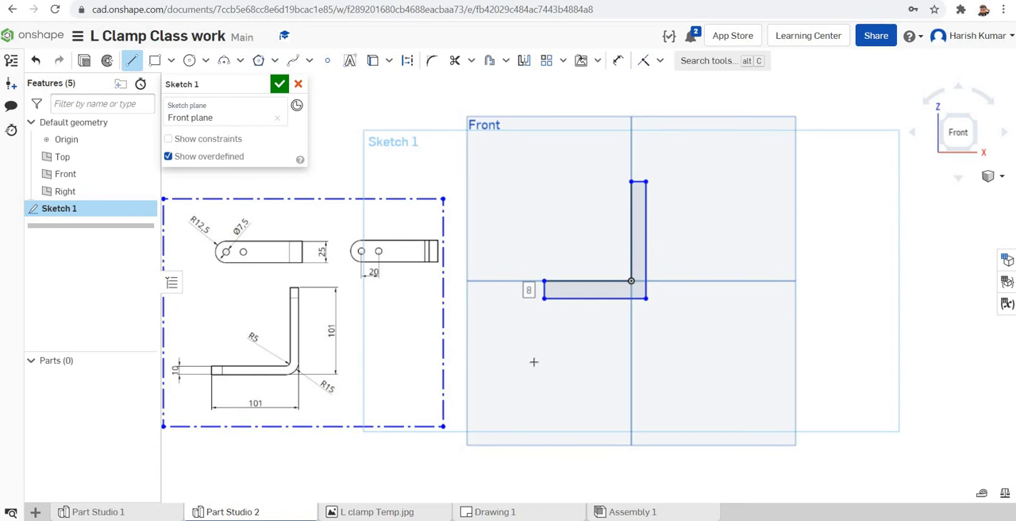
{"action": "key", "text": "Escape"}
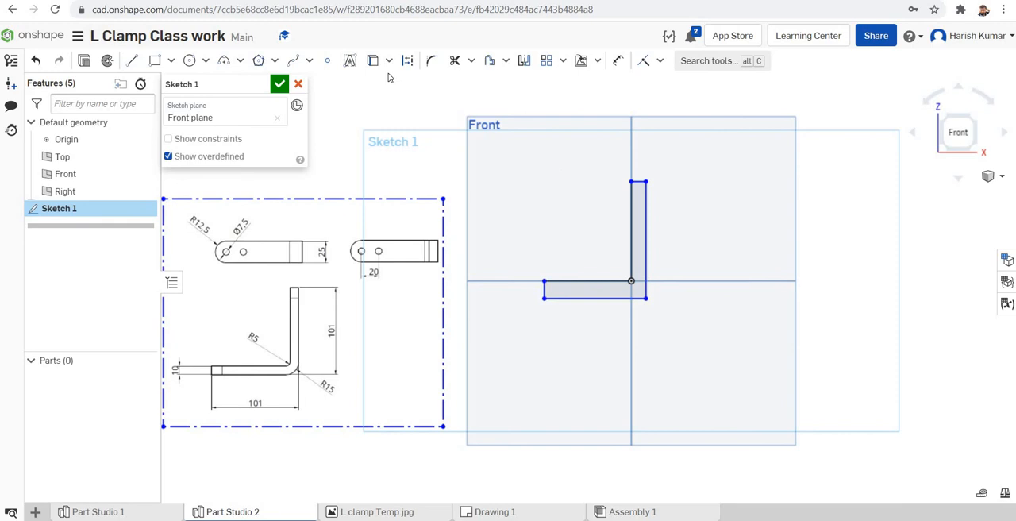
Step: Dimension the top edge of the vertical leg to 10 mm
{"action": "left_click", "coordinate": [618, 62]}
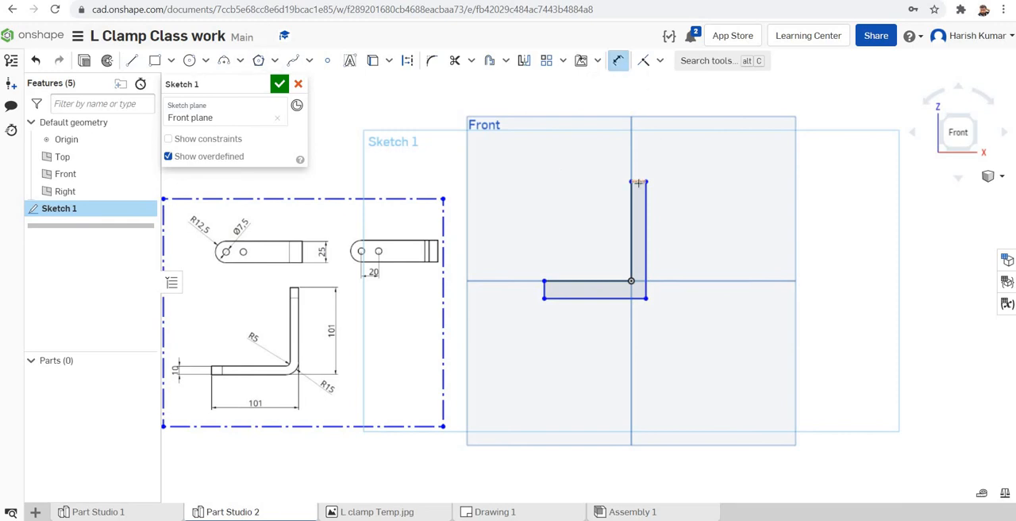
{"action": "left_click", "coordinate": [638, 182]}
{"action": "left_click", "coordinate": [702, 158]}
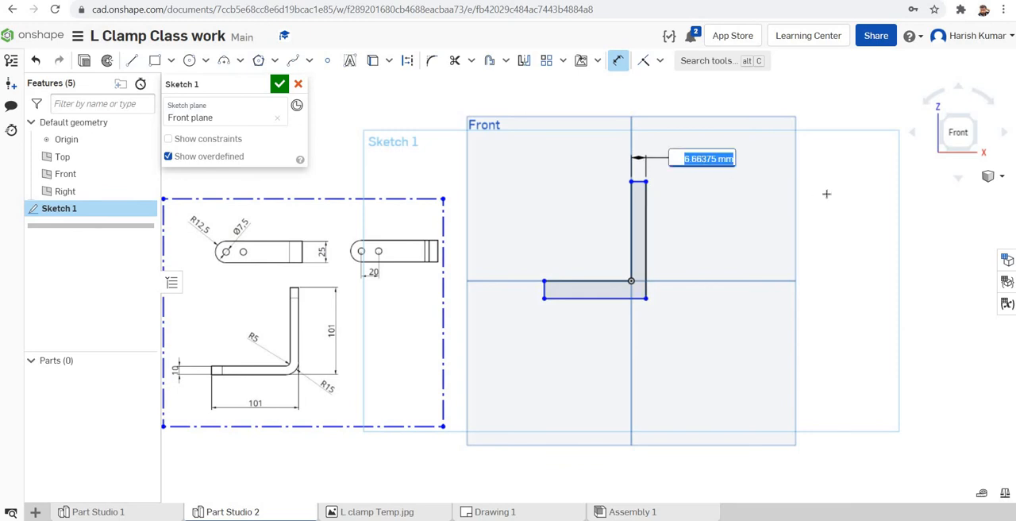
{"action": "type", "text": "10"}
{"action": "key", "text": "Return"}
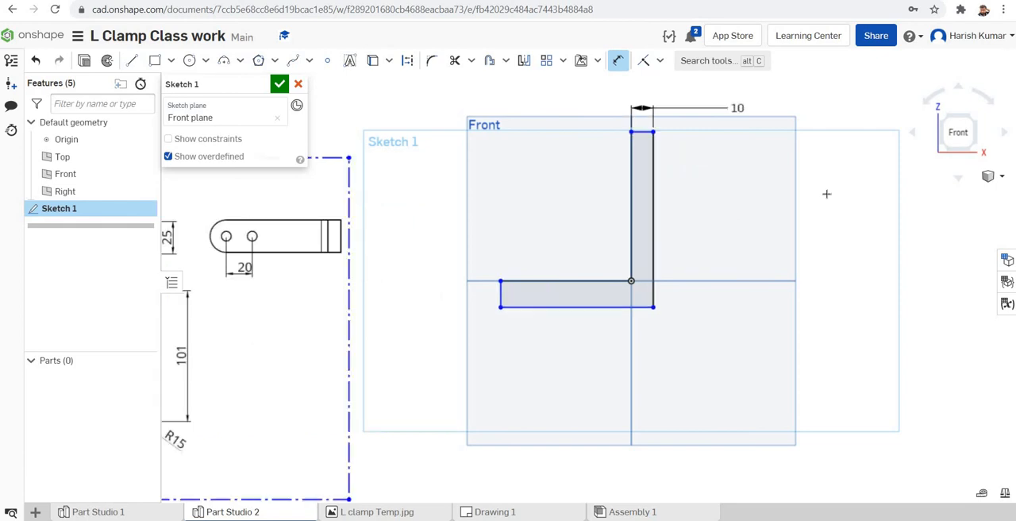
Step: Dimension the free end edge of the horizontal leg to 10 mm
{"action": "left_click", "coordinate": [499, 295]}
{"action": "left_click", "coordinate": [479, 368]}
{"action": "type", "text": "12"}
{"action": "key", "text": "Return"}
{"action": "scroll", "coordinate": [627, 339], "scroll_direction": "down", "scroll_amount": 2}
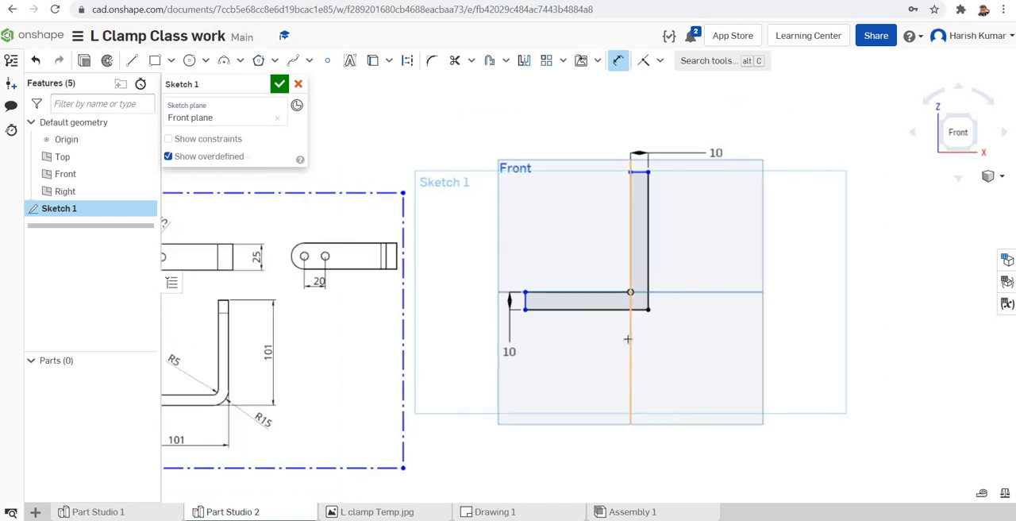
Step: Dimension the outer bottom edge of the horizontal leg to 101 mm
{"action": "scroll", "coordinate": [627, 339], "scroll_direction": "down", "scroll_amount": 2}
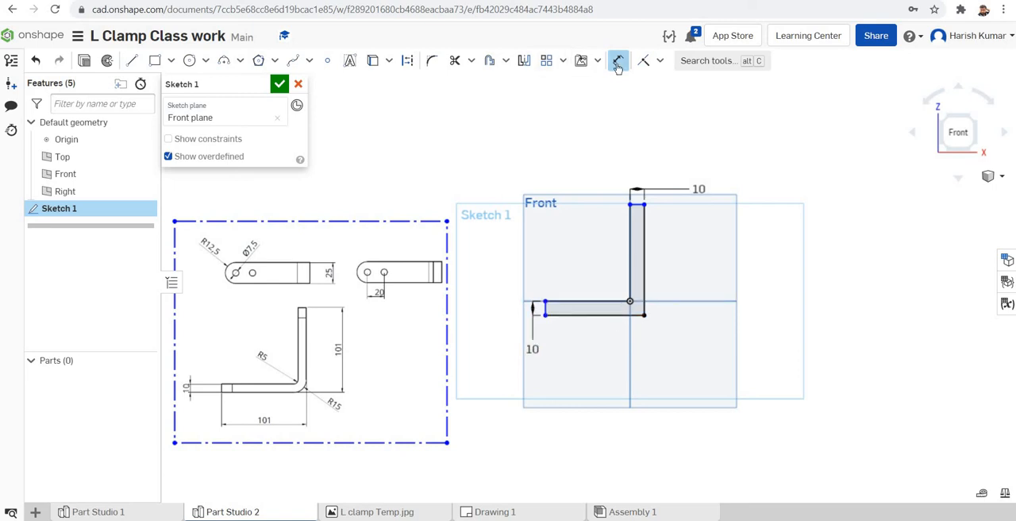
{"action": "left_click", "coordinate": [601, 315]}
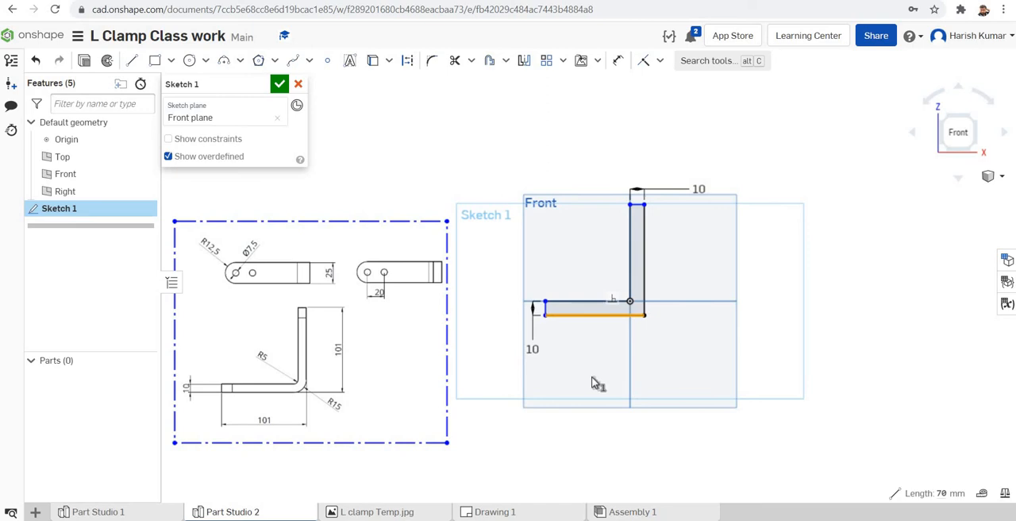
{"action": "left_click", "coordinate": [619, 61]}
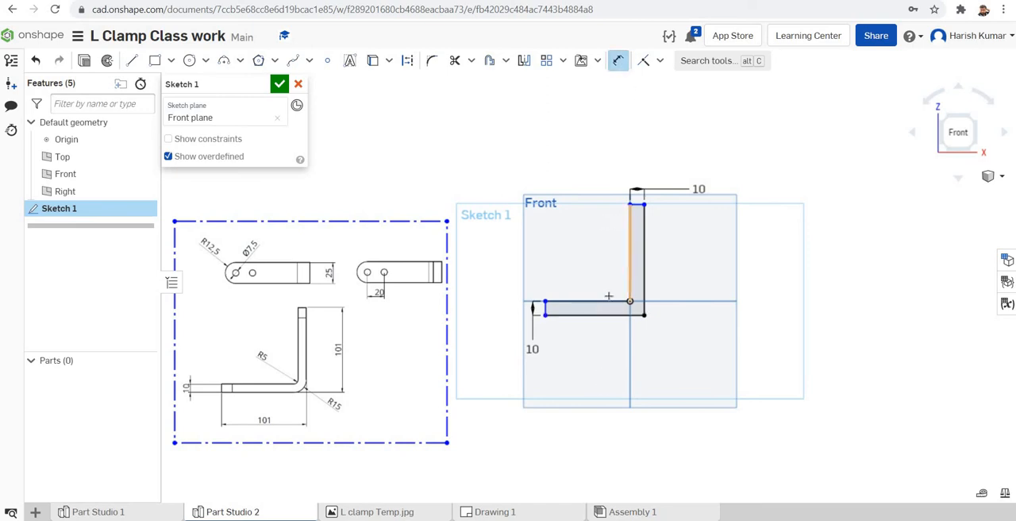
{"action": "left_click", "coordinate": [681, 354]}
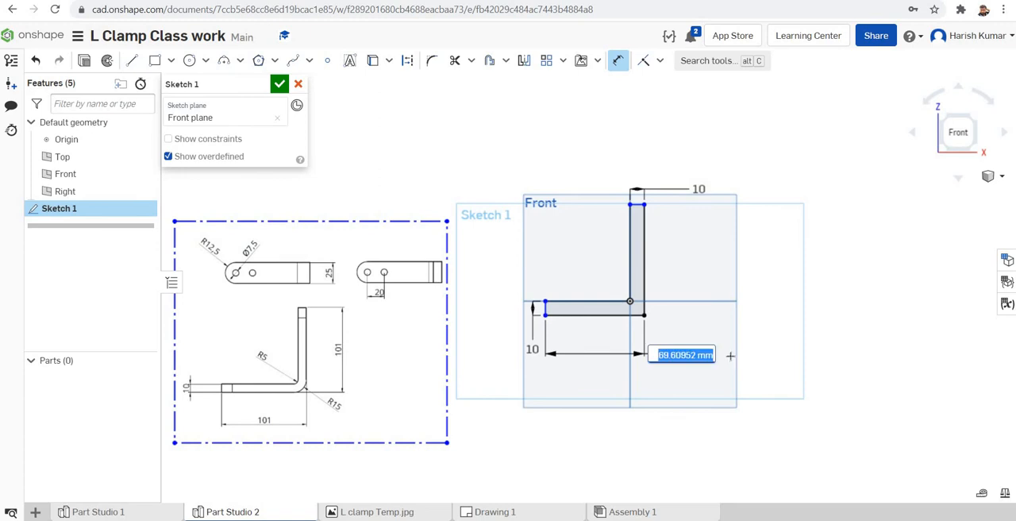
{"action": "type", "text": "101"}
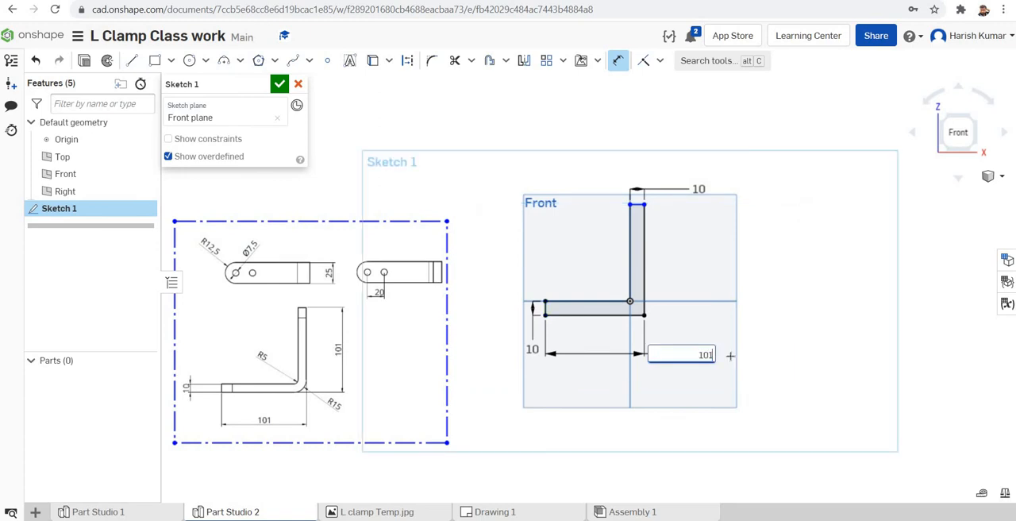
{"action": "key", "text": "Return"}
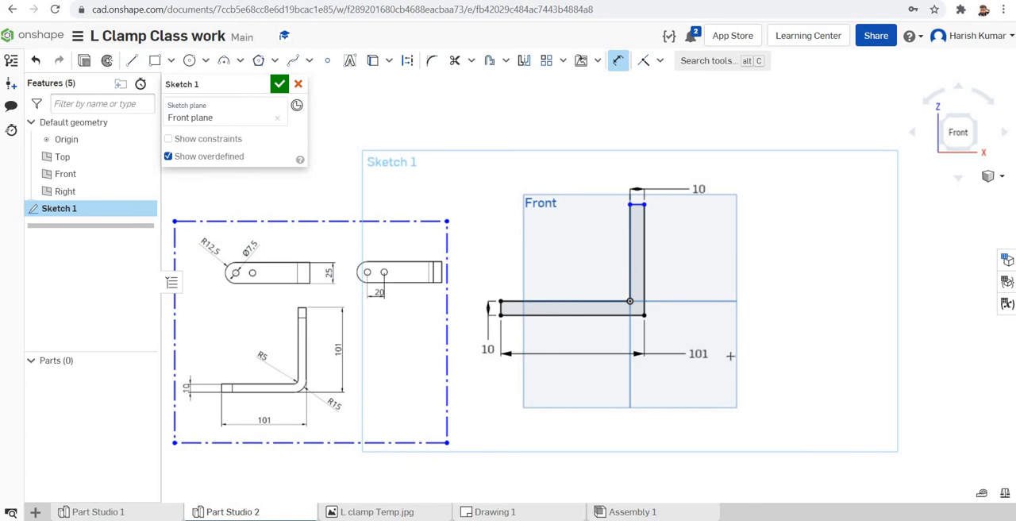
Step: Dimension the full outer edge of the vertical leg to 101 mm
{"action": "left_click", "coordinate": [647, 267]}
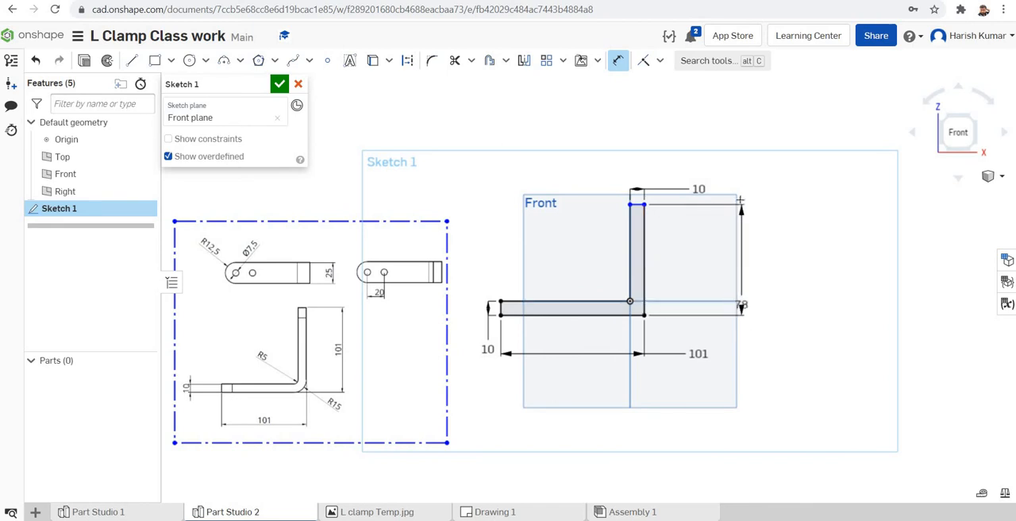
{"action": "left_click", "coordinate": [734, 165]}
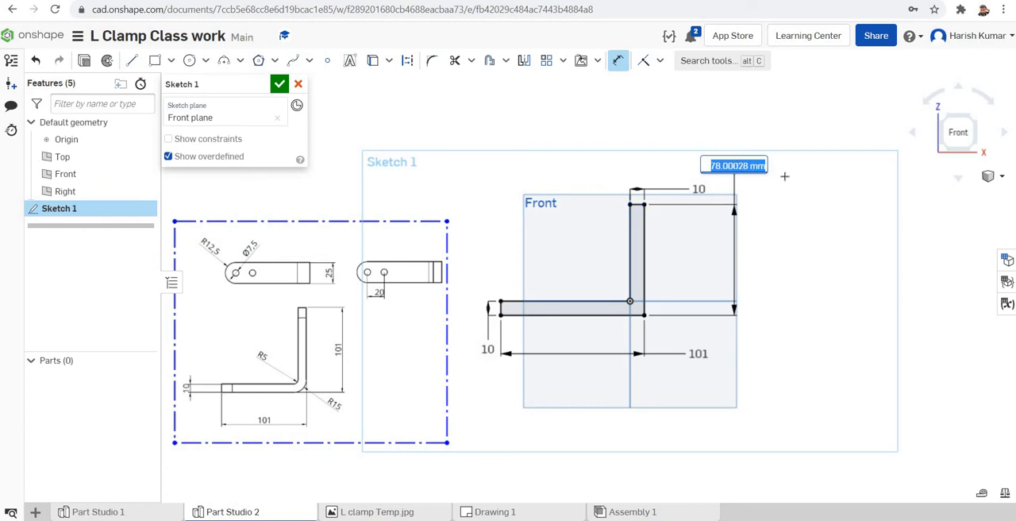
{"action": "type", "text": "101"}
{"action": "key", "text": "Return"}
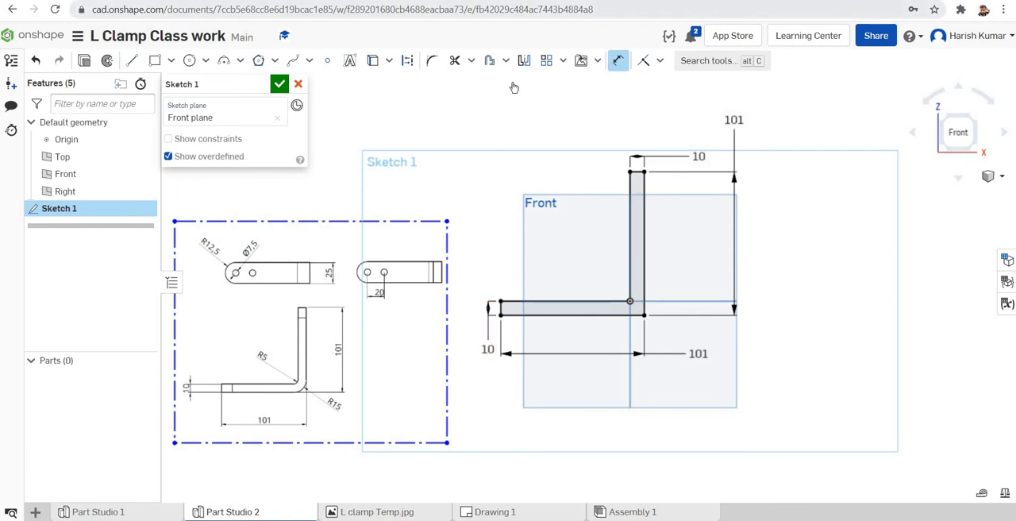
Step: Add a 5 mm sketch fillet at the inner corner of the L profile
{"action": "left_click", "coordinate": [433, 70]}
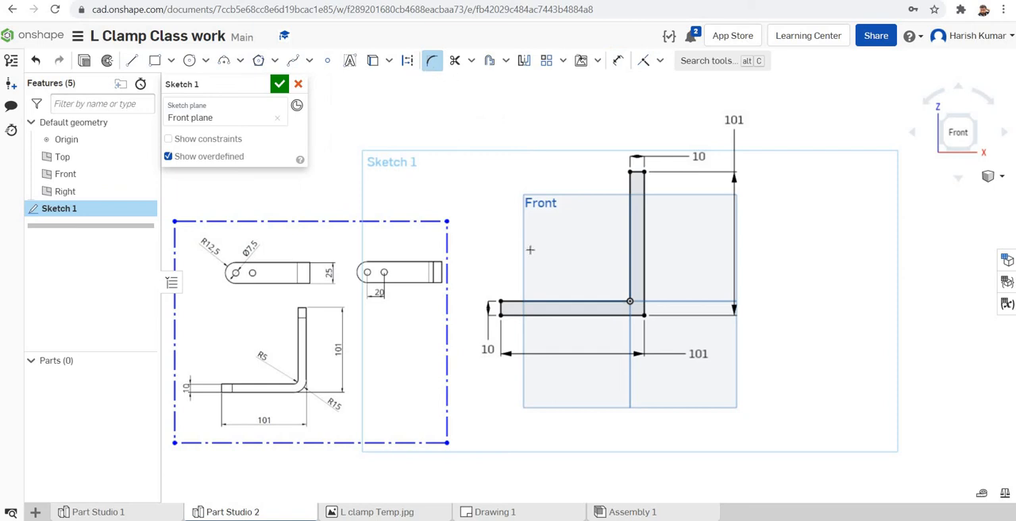
{"action": "left_click", "coordinate": [617, 301]}
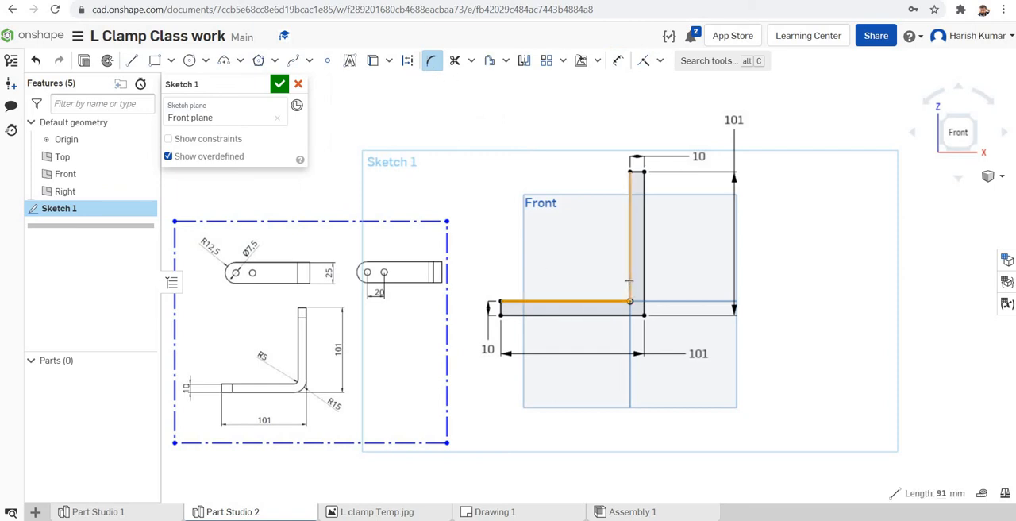
{"action": "left_click", "coordinate": [629, 282]}
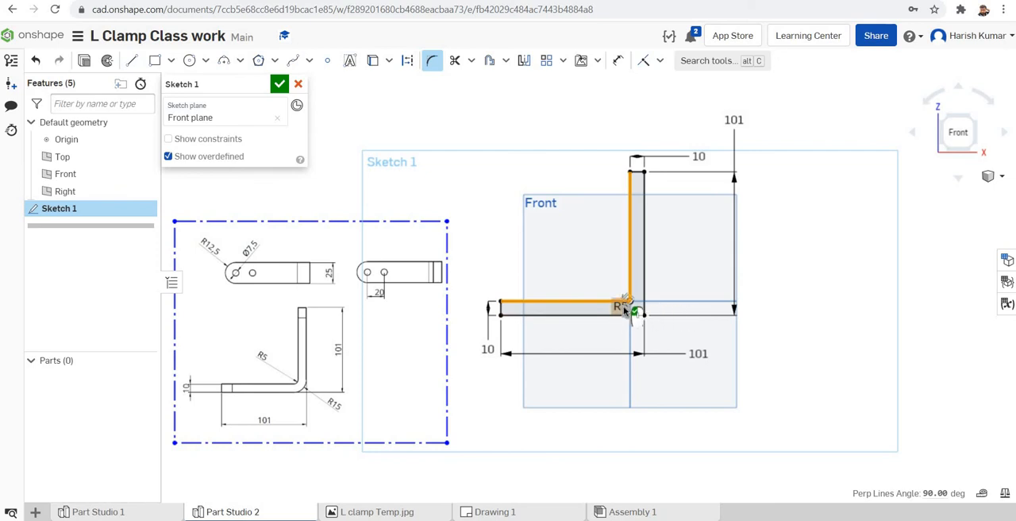
{"action": "left_click", "coordinate": [622, 307]}
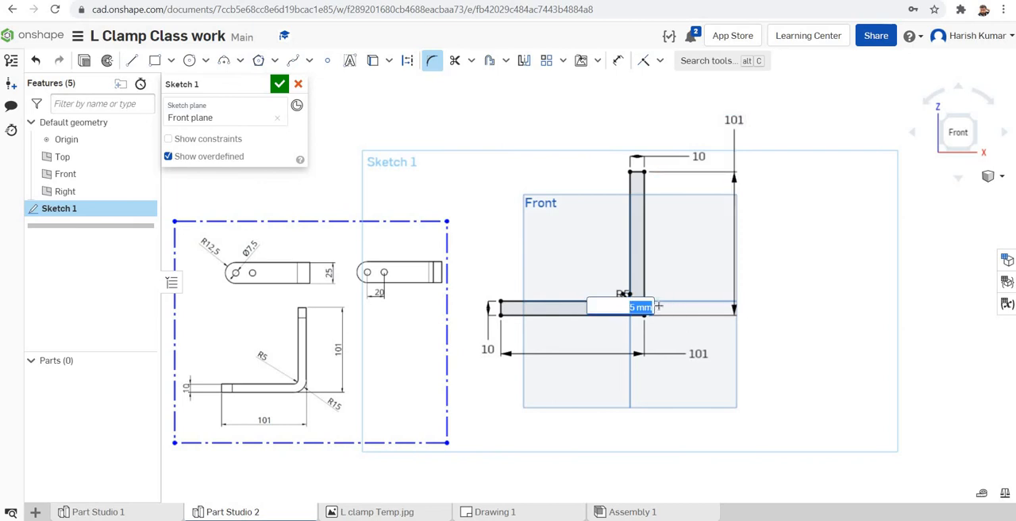
{"action": "key", "text": "Return"}
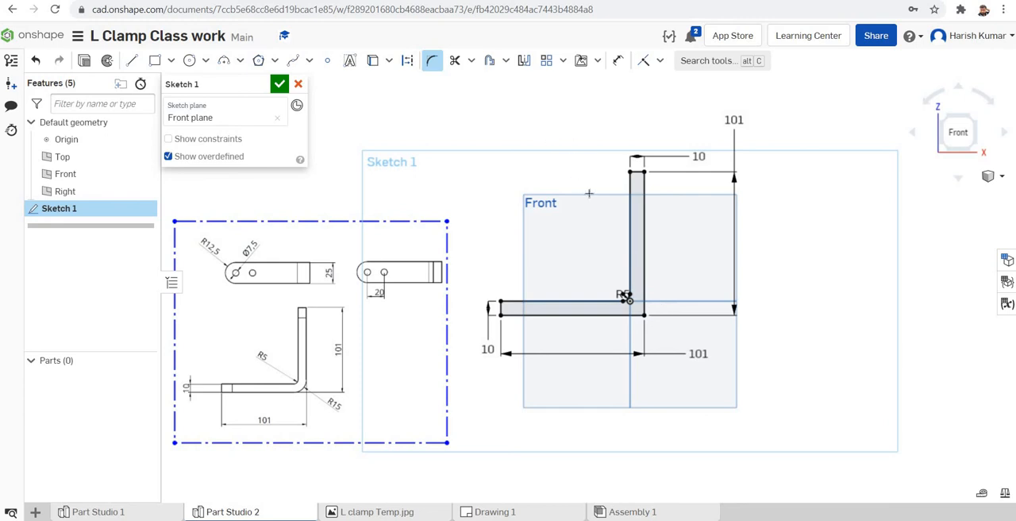
Step: Add a 15 mm sketch fillet at the outer corner of the L profile and finish the sketch
{"action": "left_click", "coordinate": [622, 316]}
{"action": "left_click", "coordinate": [645, 301]}
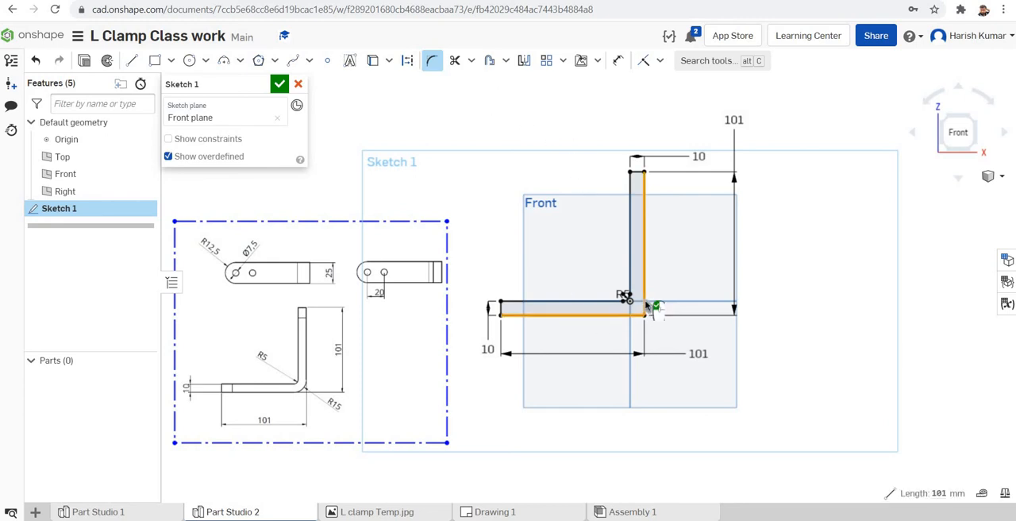
{"action": "left_click", "coordinate": [635, 318]}
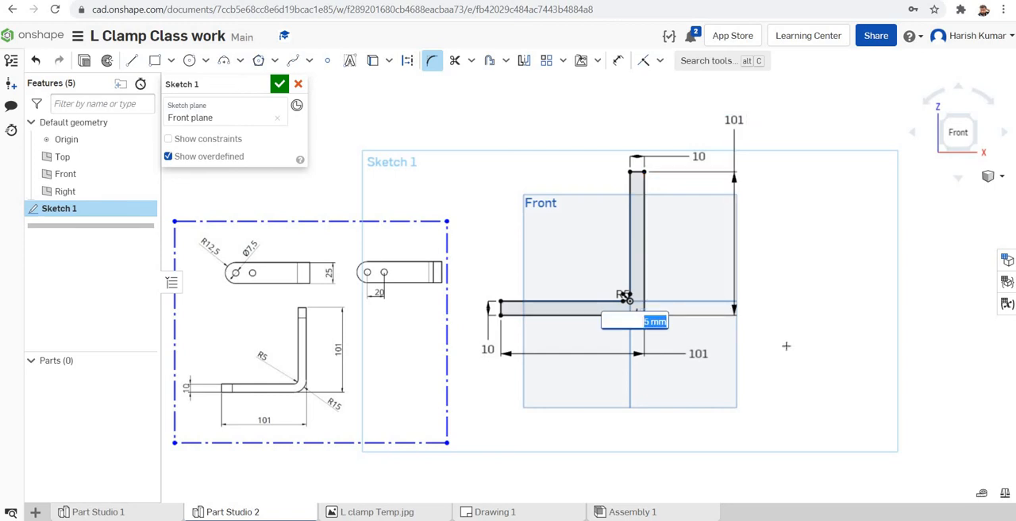
{"action": "key", "text": "Return"}
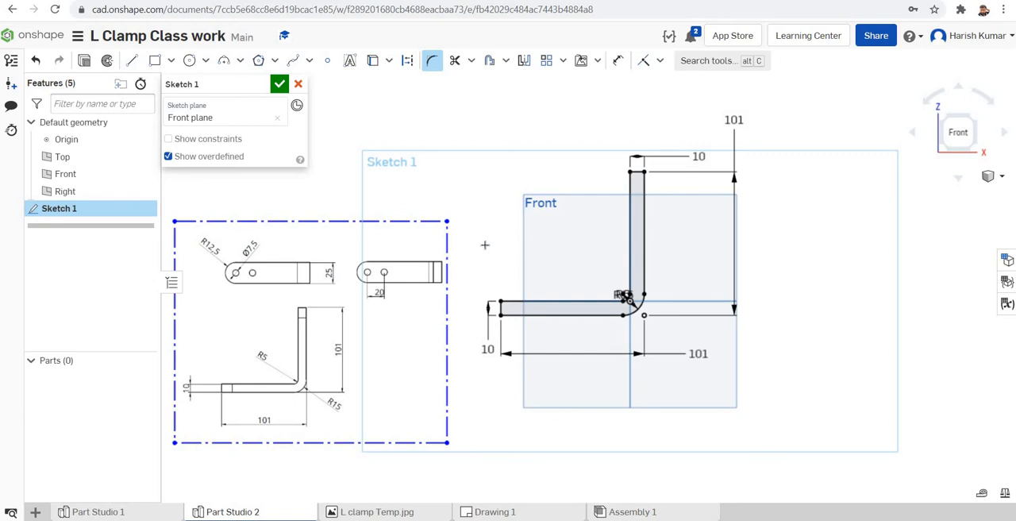
{"action": "left_click", "coordinate": [279, 84]}
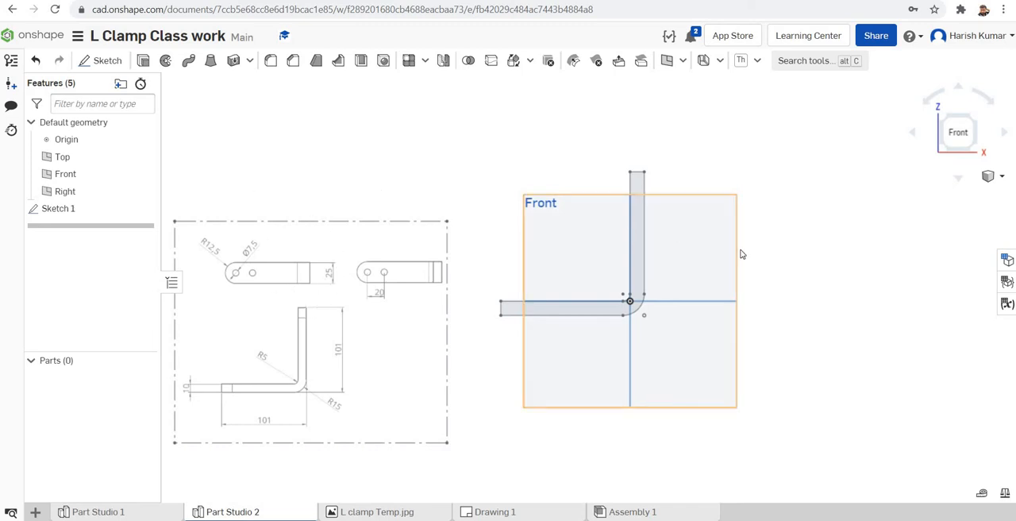
Step: Extrude the L profile of Sketch 1 as a new solid, symmetric about the sketch plane, with a depth of 25 mm
{"action": "left_click", "coordinate": [145, 64]}
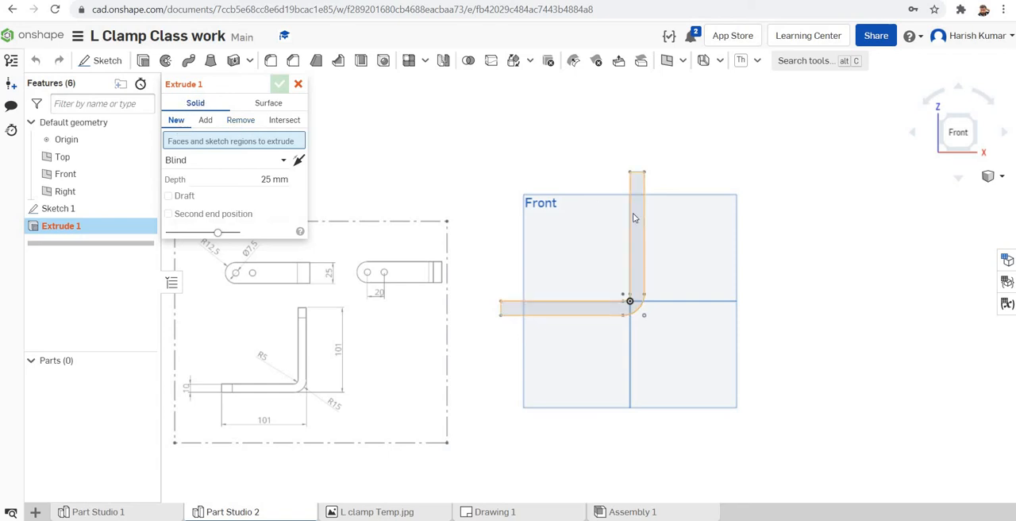
{"action": "left_click", "coordinate": [60, 209]}
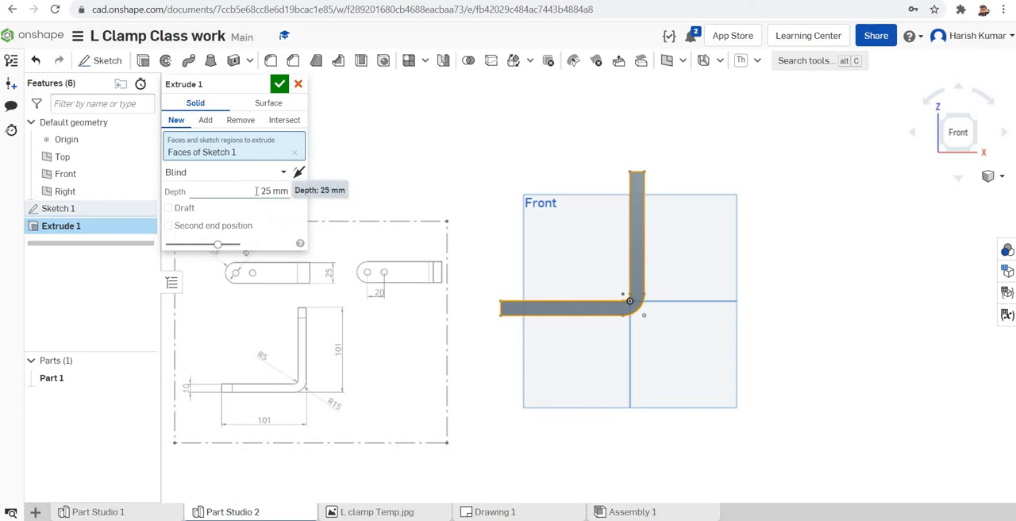
{"action": "right_click_drag", "start_coordinate": [817, 266], "coordinate": [811, 337]}
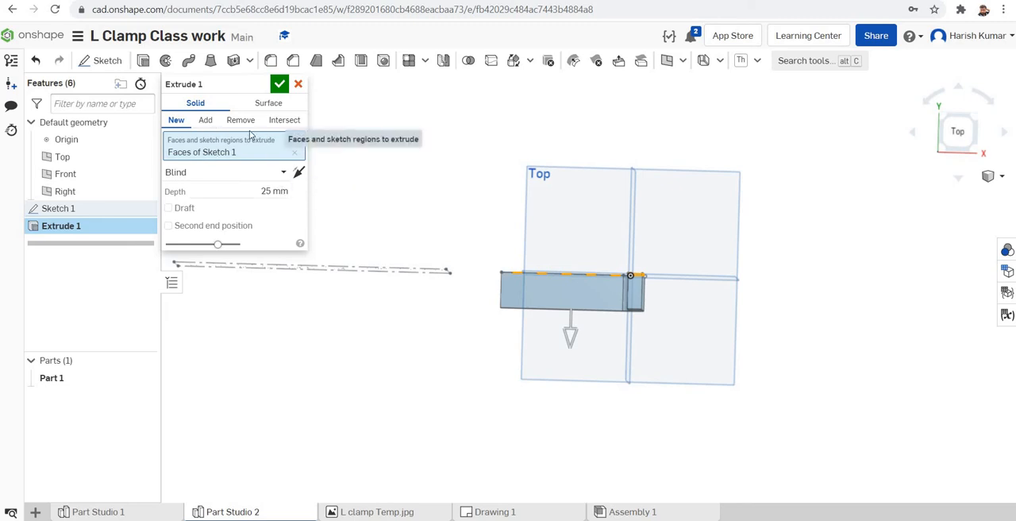
{"action": "left_click", "coordinate": [284, 175]}
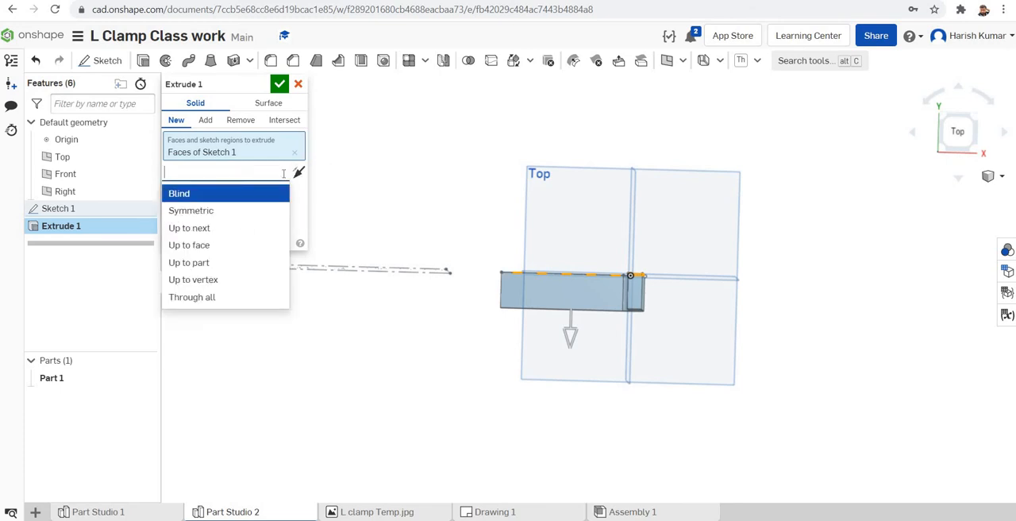
{"action": "left_click", "coordinate": [217, 214]}
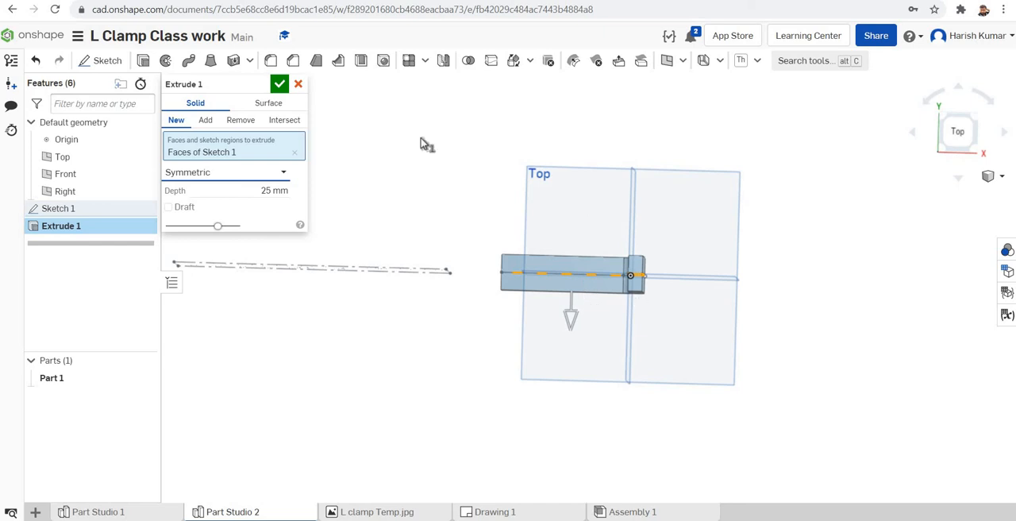
{"action": "left_click", "coordinate": [279, 85]}
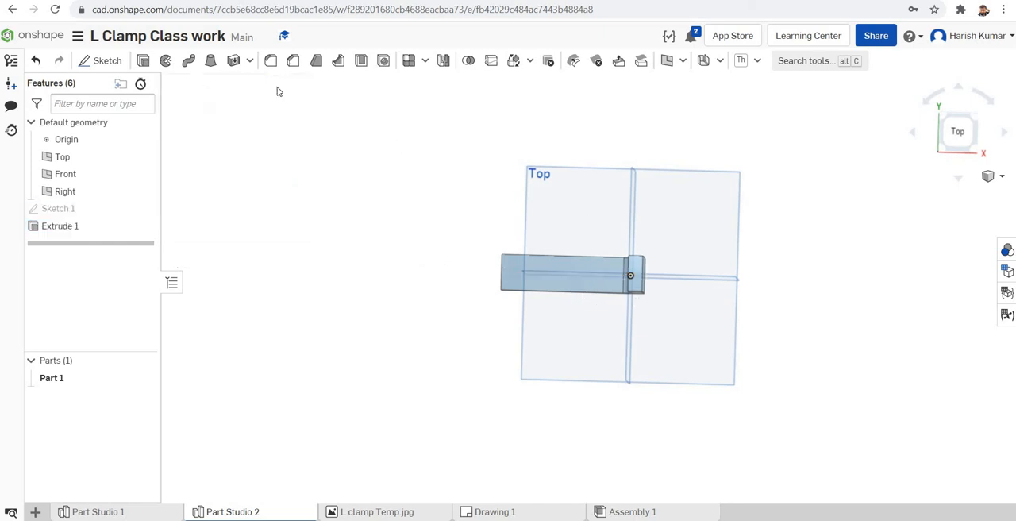
Step: Check the shape of the leg ends in the L Clamp (1).pdf drawing and return to the Onshape Part Studio
{"action": "right_click_drag", "start_coordinate": [796, 273], "coordinate": [807, 202]}
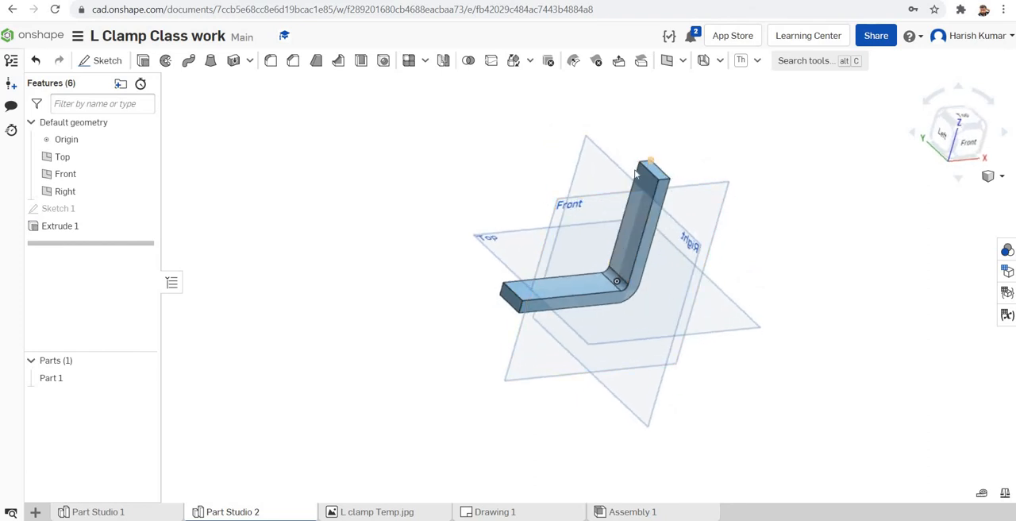
{"action": "left_click", "coordinate": [660, 215]}
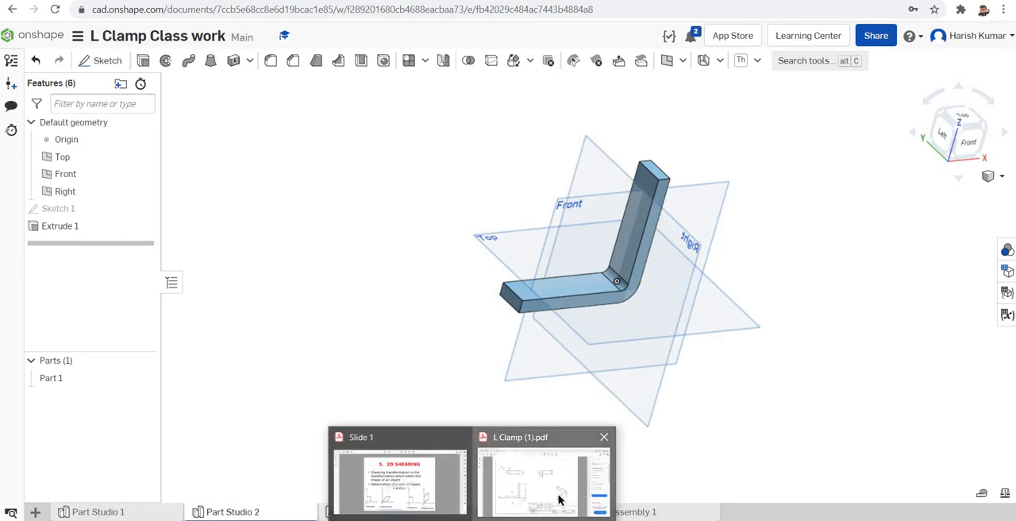
{"action": "left_click", "coordinate": [594, 501]}
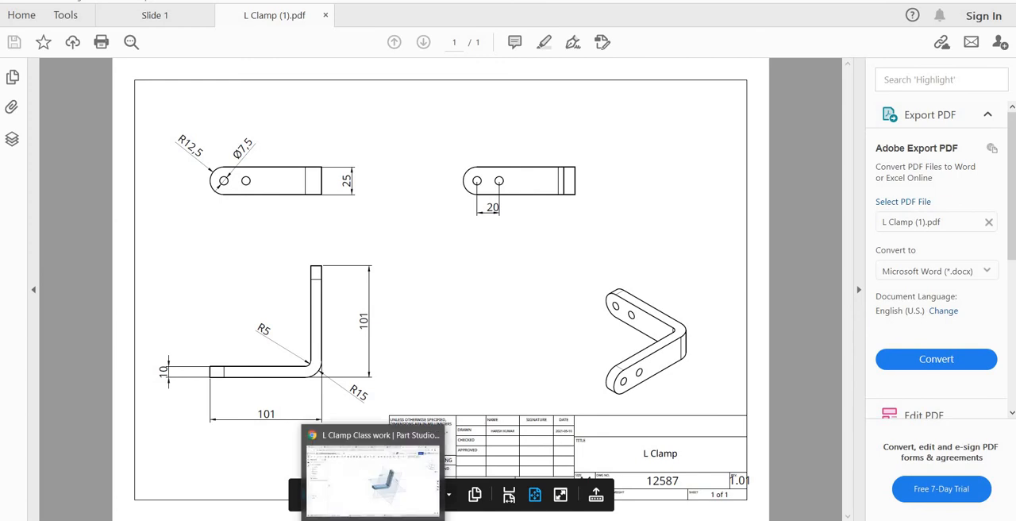
{"action": "left_click", "coordinate": [401, 500]}
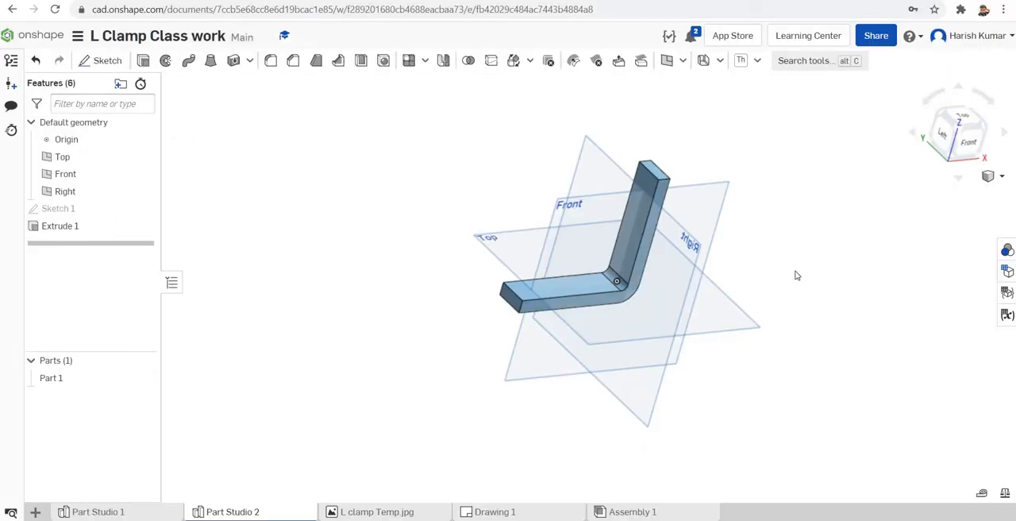
Step: Fillet the four short corner edges at the ends of both legs with a 12.5 mm circular radius
{"action": "left_click", "coordinate": [274, 68]}
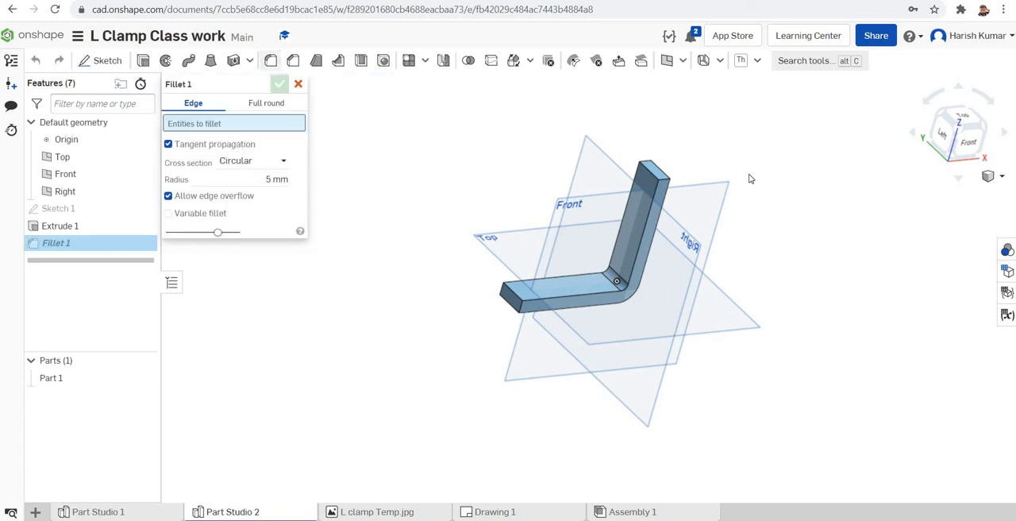
{"action": "scroll", "coordinate": [671, 149], "scroll_direction": "up", "scroll_amount": 2}
{"action": "scroll", "coordinate": [671, 149], "scroll_direction": "up", "scroll_amount": 2}
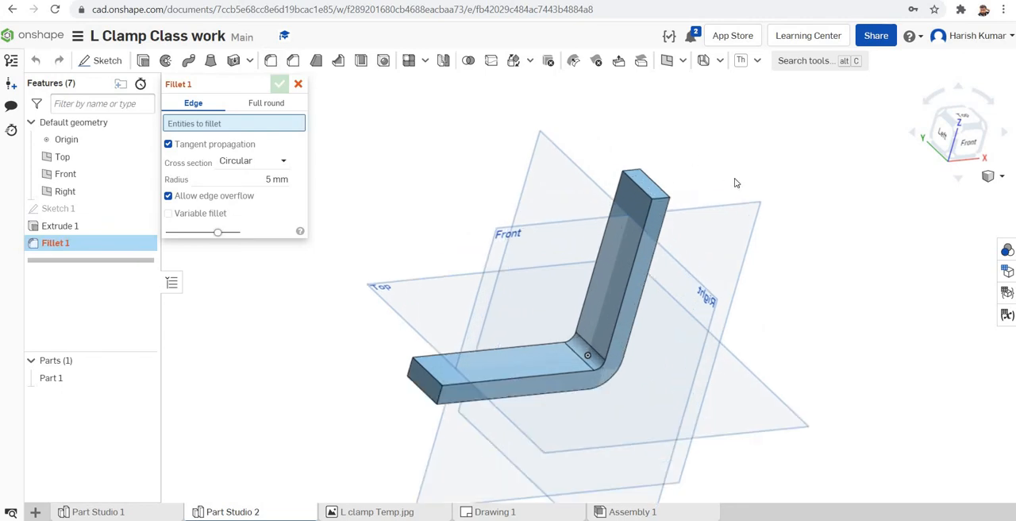
{"action": "left_click", "coordinate": [658, 203]}
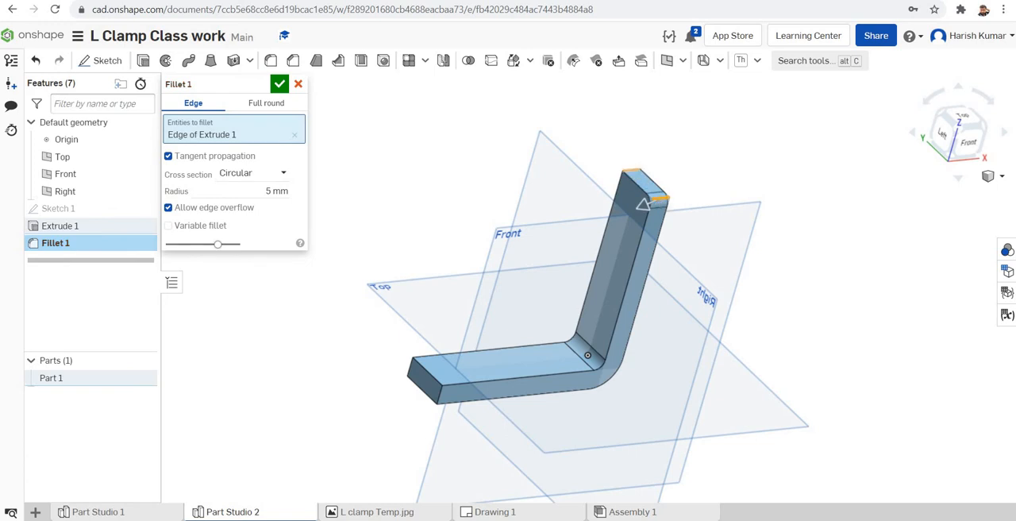
{"action": "left_click", "coordinate": [633, 172]}
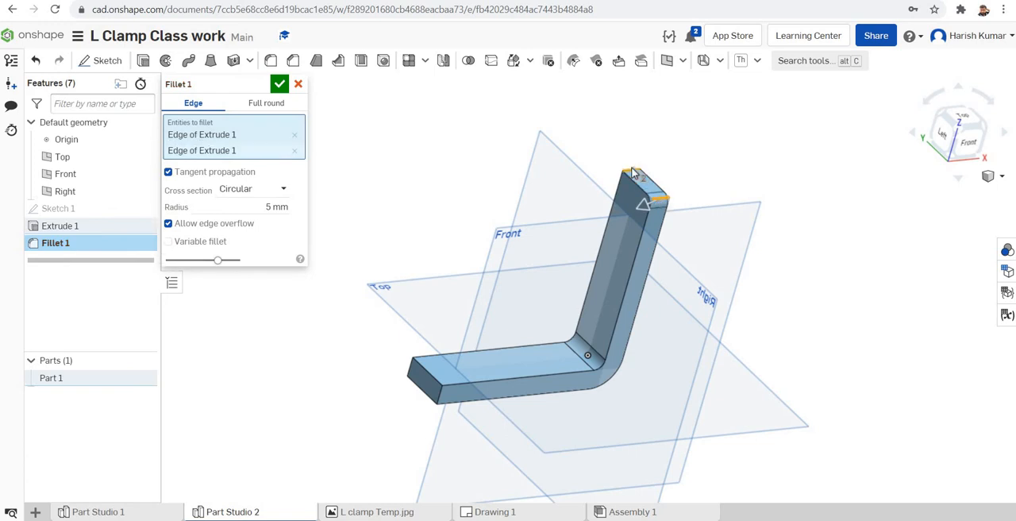
{"action": "left_click", "coordinate": [441, 402]}
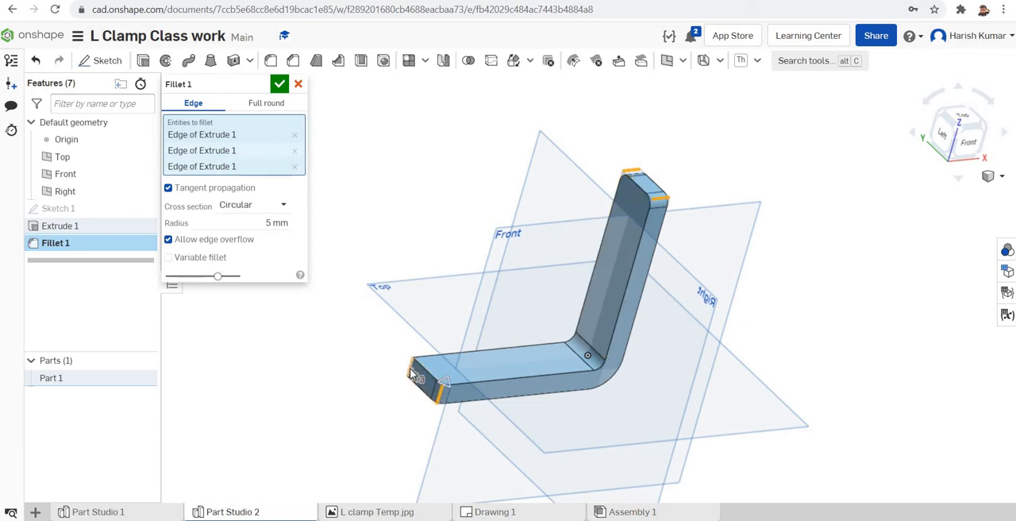
{"action": "left_click", "coordinate": [412, 375]}
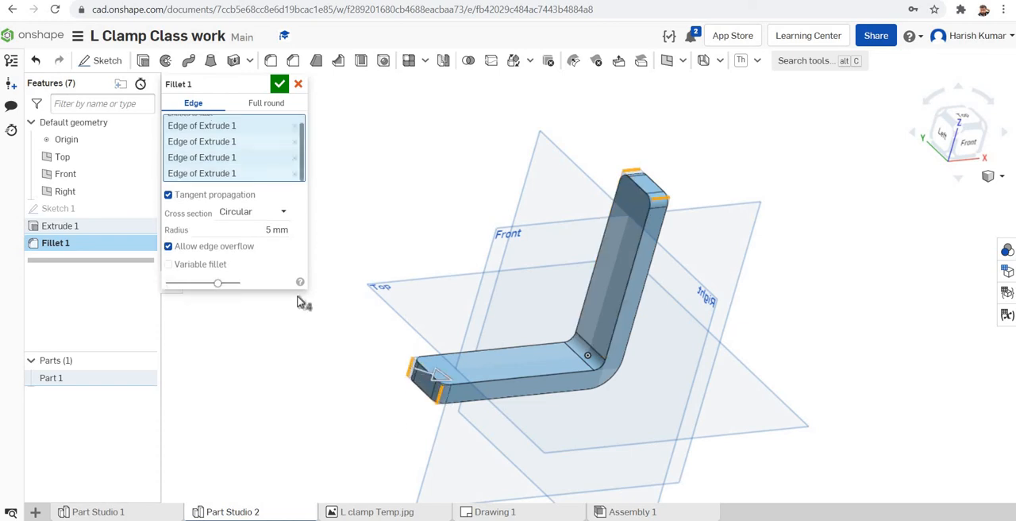
{"action": "left_click", "coordinate": [265, 228]}
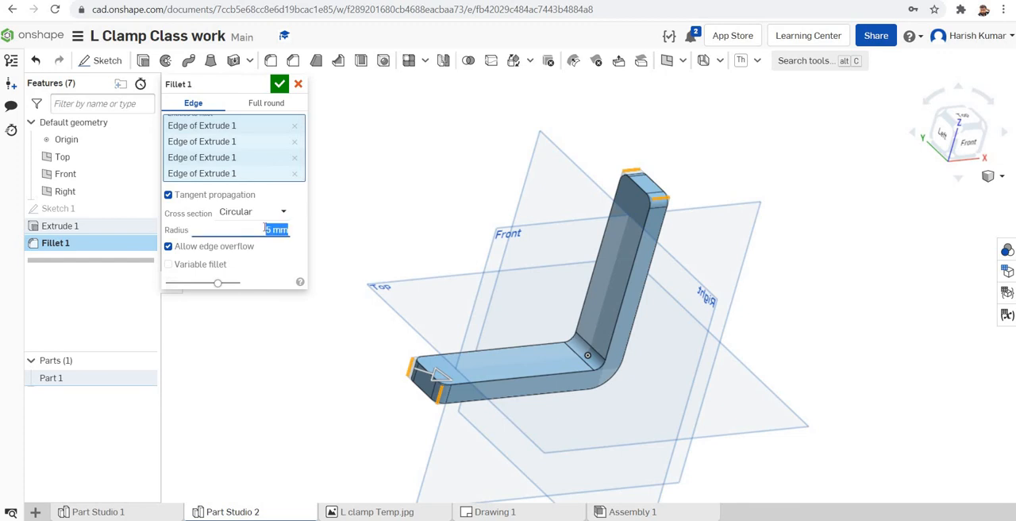
{"action": "type", "text": "12.5"}
{"action": "key", "text": "Return"}
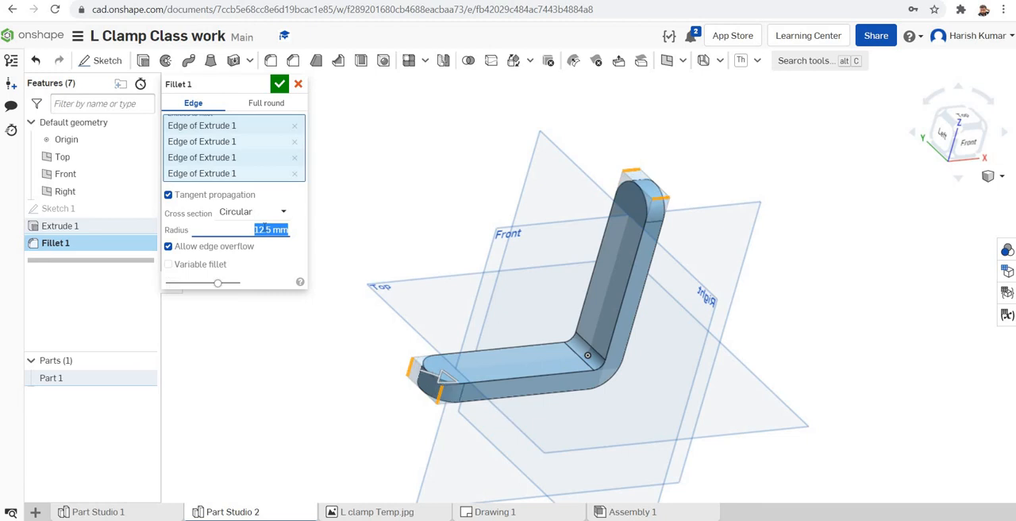
{"action": "mouse_move", "coordinate": [840, 283]}
{"action": "right_mouse_down"}
{"action": "mouse_move", "coordinate": [863, 288]}
{"action": "mouse_move", "coordinate": [842, 293]}
{"action": "mouse_move", "coordinate": [862, 256]}
{"action": "mouse_move", "coordinate": [811, 267]}
{"action": "mouse_move", "coordinate": [857, 267]}
{"action": "mouse_move", "coordinate": [824, 282]}
{"action": "right_mouse_up"}
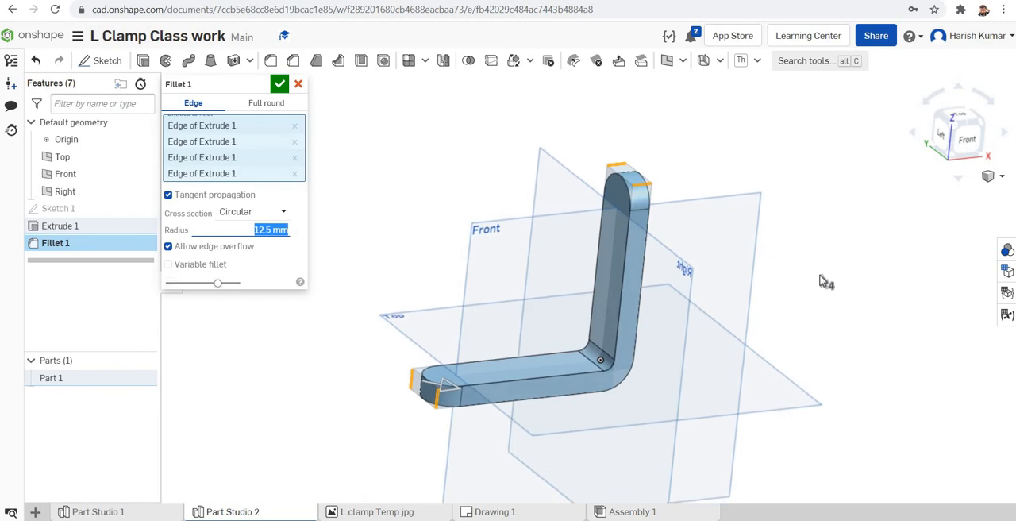
{"action": "left_click", "coordinate": [282, 87]}
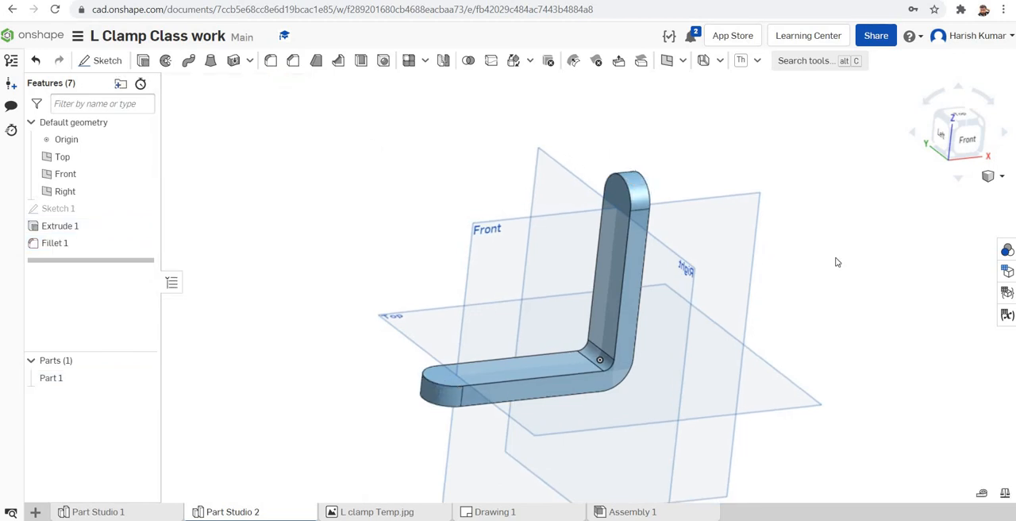
Step: Start a sketch on the vertical leg's inner face, viewed normal to it, and place a point at the centre of the rounded end
{"action": "mouse_move", "coordinate": [857, 294]}
{"action": "right_mouse_down"}
{"action": "mouse_move", "coordinate": [873, 315]}
{"action": "mouse_move", "coordinate": [841, 272]}
{"action": "mouse_move", "coordinate": [898, 277]}
{"action": "mouse_move", "coordinate": [835, 261]}
{"action": "mouse_move", "coordinate": [866, 295]}
{"action": "mouse_move", "coordinate": [823, 274]}
{"action": "mouse_move", "coordinate": [907, 302]}
{"action": "mouse_move", "coordinate": [866, 276]}
{"action": "mouse_move", "coordinate": [865, 294]}
{"action": "right_mouse_up"}
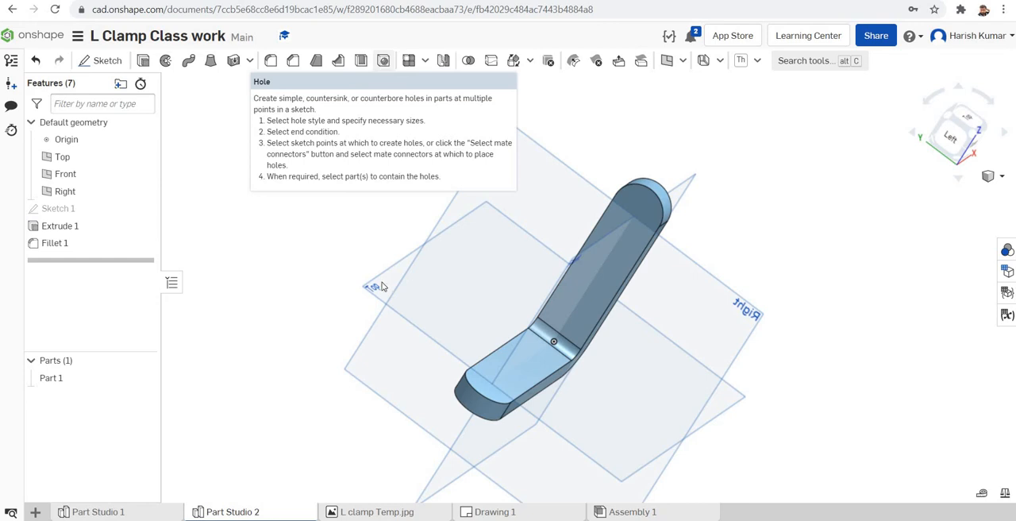
{"action": "left_click", "coordinate": [642, 338]}
{"action": "left_click", "coordinate": [852, 251]}
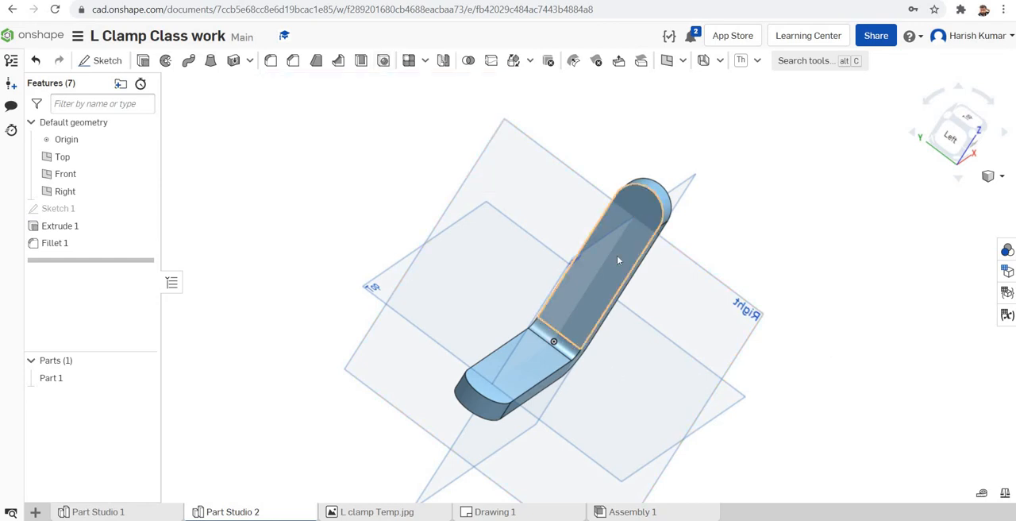
{"action": "left_click", "coordinate": [99, 62]}
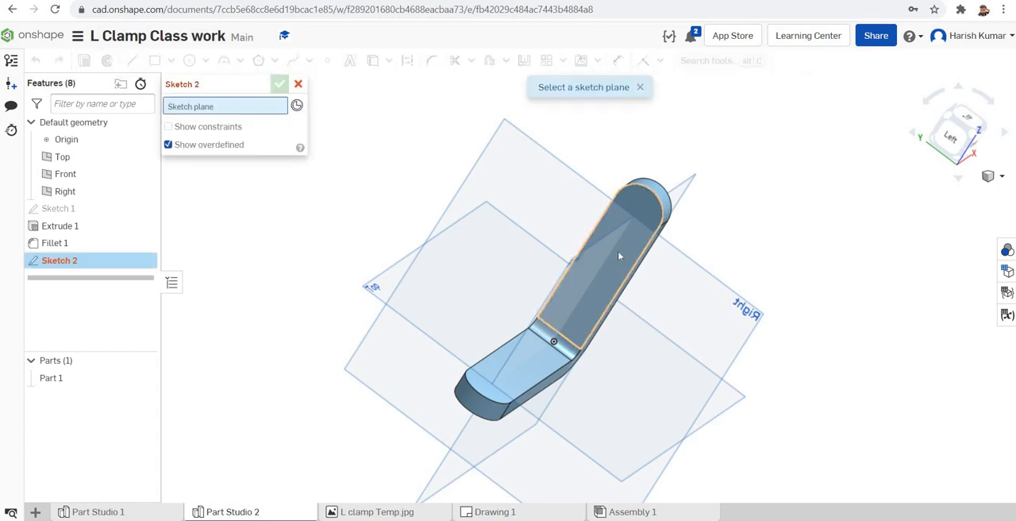
{"action": "left_click", "coordinate": [617, 250]}
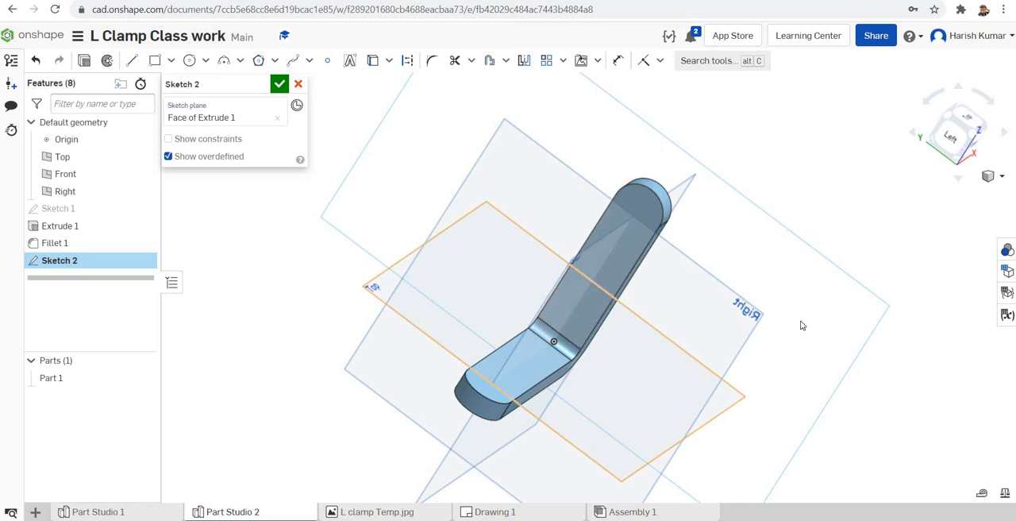
{"action": "right_click", "coordinate": [838, 330]}
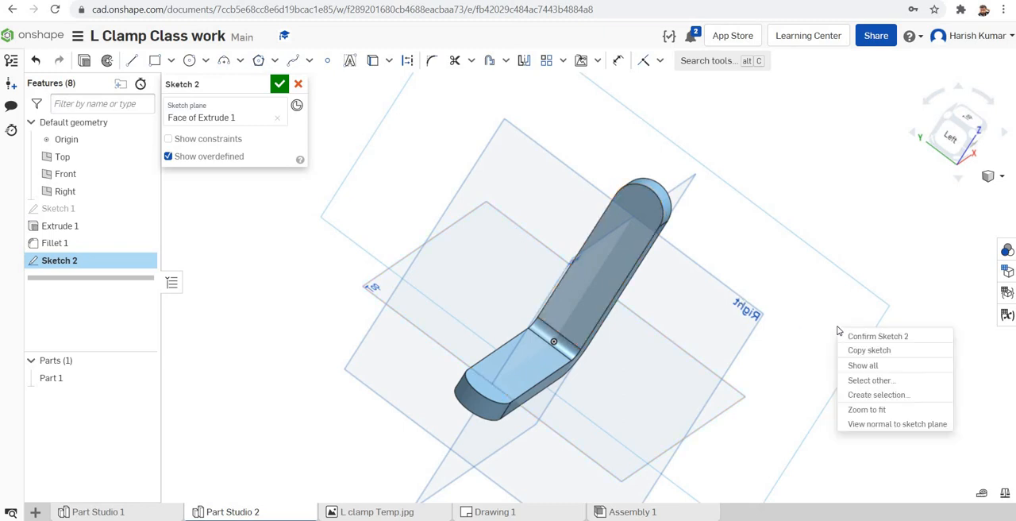
{"action": "left_click", "coordinate": [870, 424]}
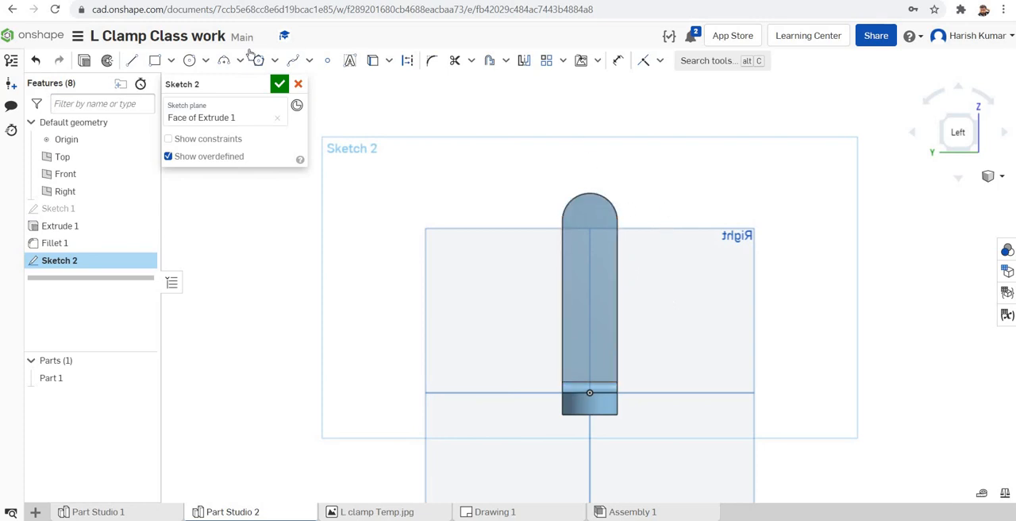
{"action": "left_click", "coordinate": [331, 64]}
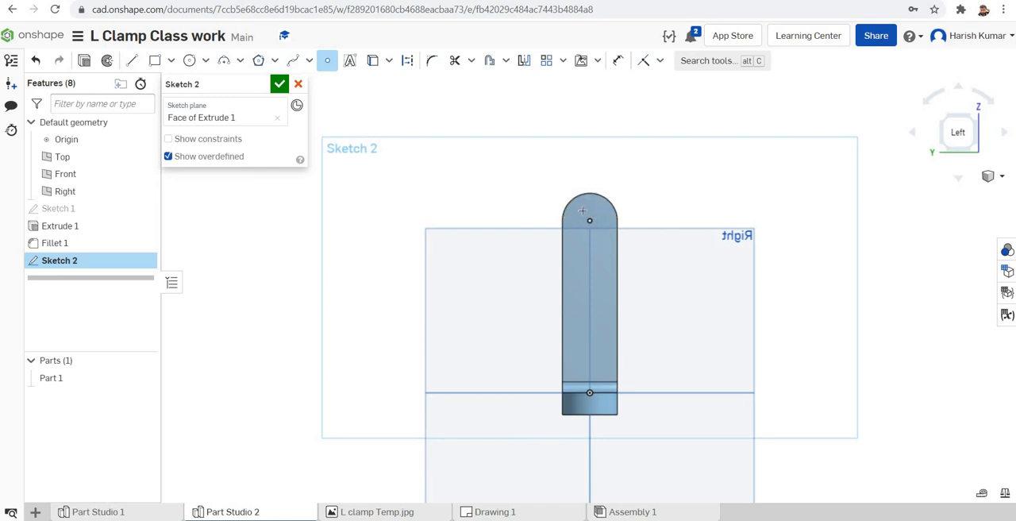
Step: Check the hole diameter and spacing in the L Clamp (1).pdf drawing and return to the Onshape Part Studio
{"action": "mouse_move", "coordinate": [472, 520]}
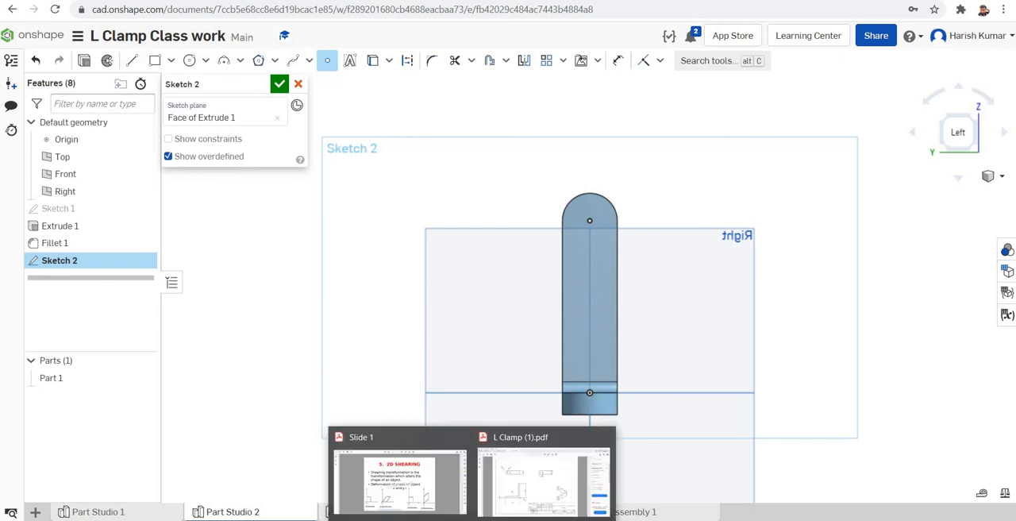
{"action": "left_click", "coordinate": [552, 494]}
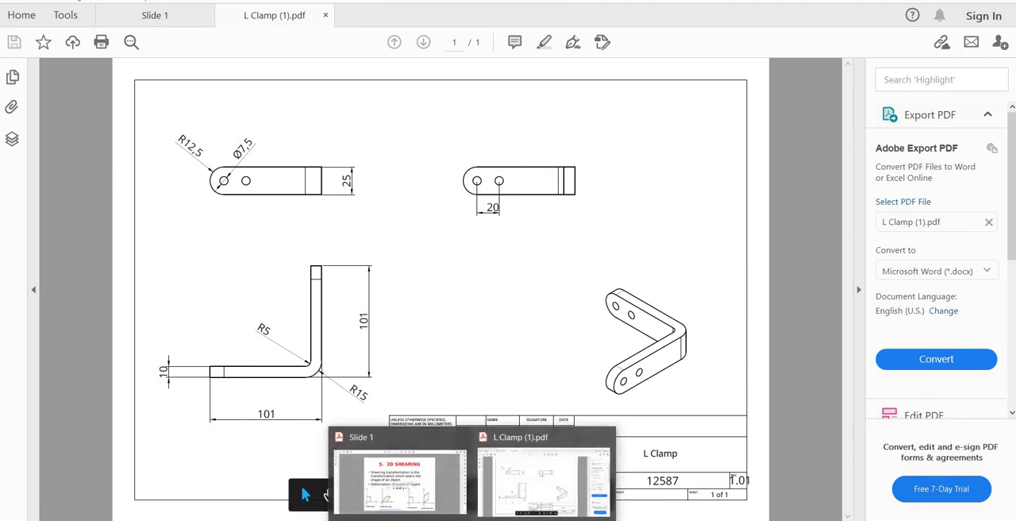
{"action": "left_click", "coordinate": [438, 520]}
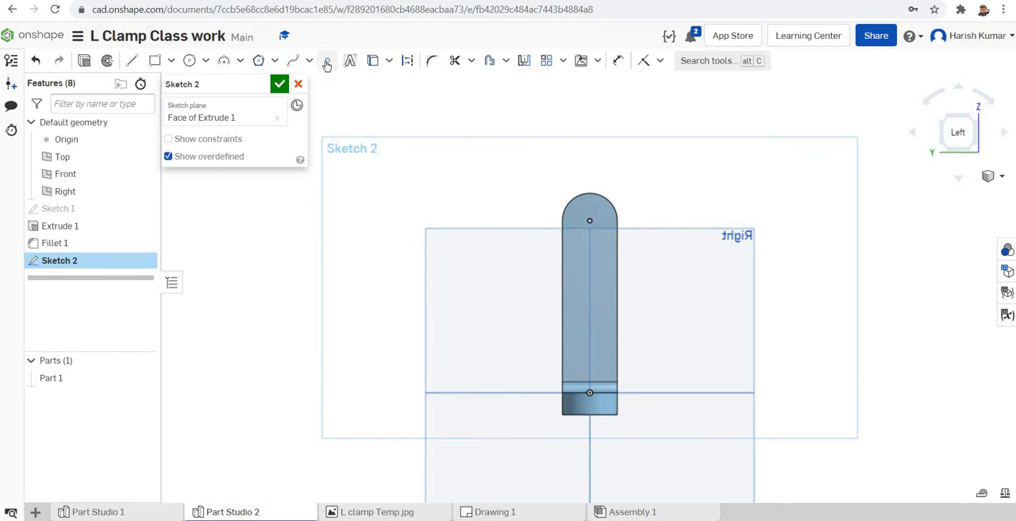
Step: Place a second sketch point below the first, vertically aligned with it, and show the sketch constraints
{"action": "left_click", "coordinate": [327, 63]}
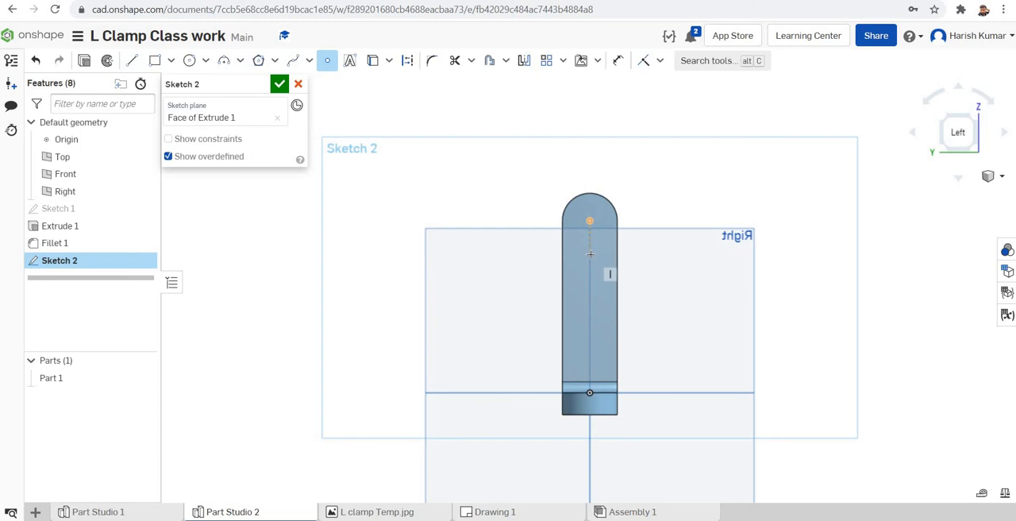
{"action": "left_click", "coordinate": [590, 254]}
{"action": "left_click", "coordinate": [168, 140]}
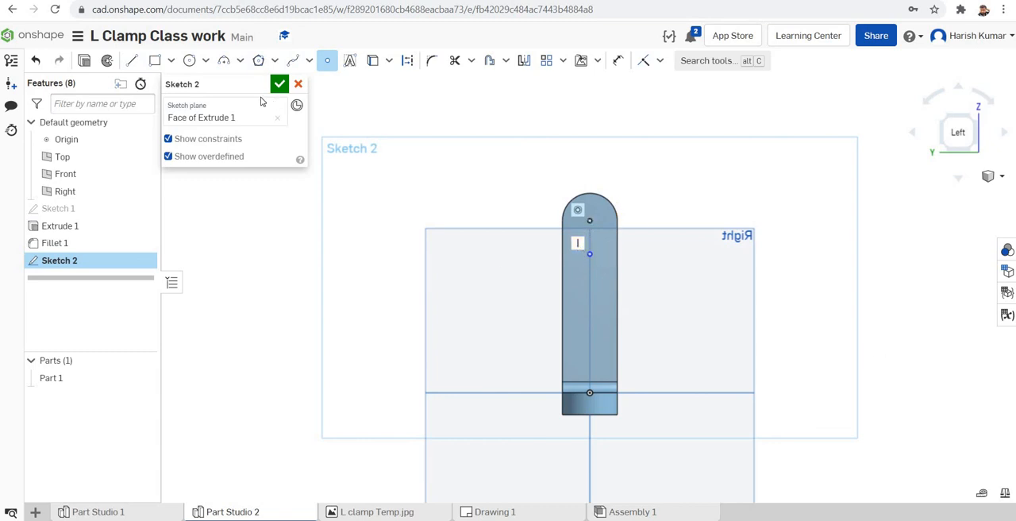
{"action": "left_click", "coordinate": [588, 253]}
Step: Dimension the distance between the two hole points on the vertical leg to 20 mm and finish the sketch
{"action": "left_click", "coordinate": [619, 62]}
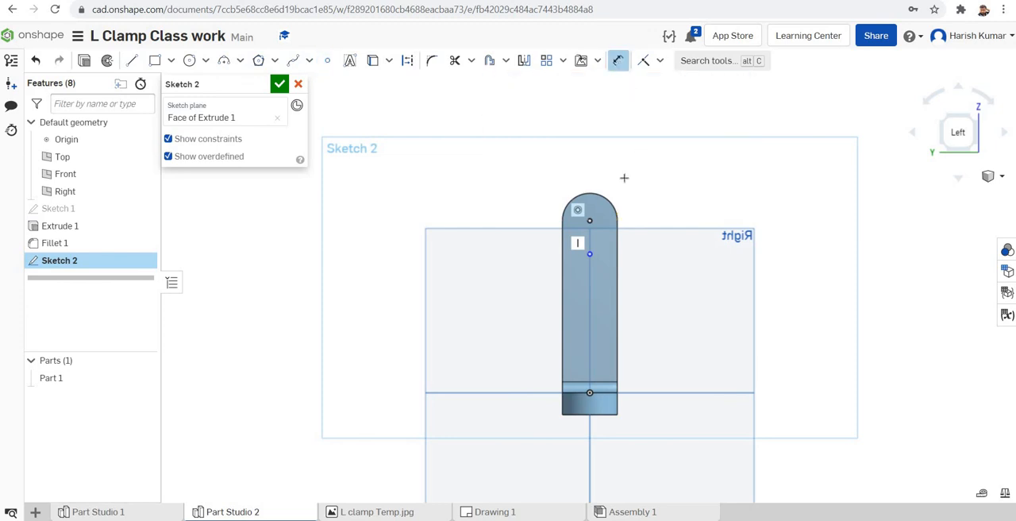
{"action": "left_click", "coordinate": [590, 220]}
{"action": "left_click", "coordinate": [589, 254]}
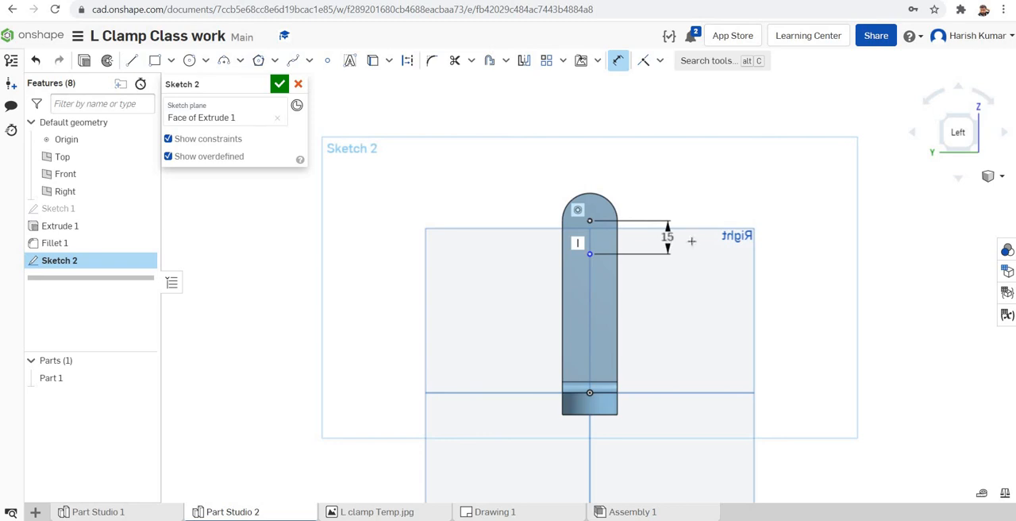
{"action": "left_click", "coordinate": [711, 245]}
{"action": "type", "text": "20"}
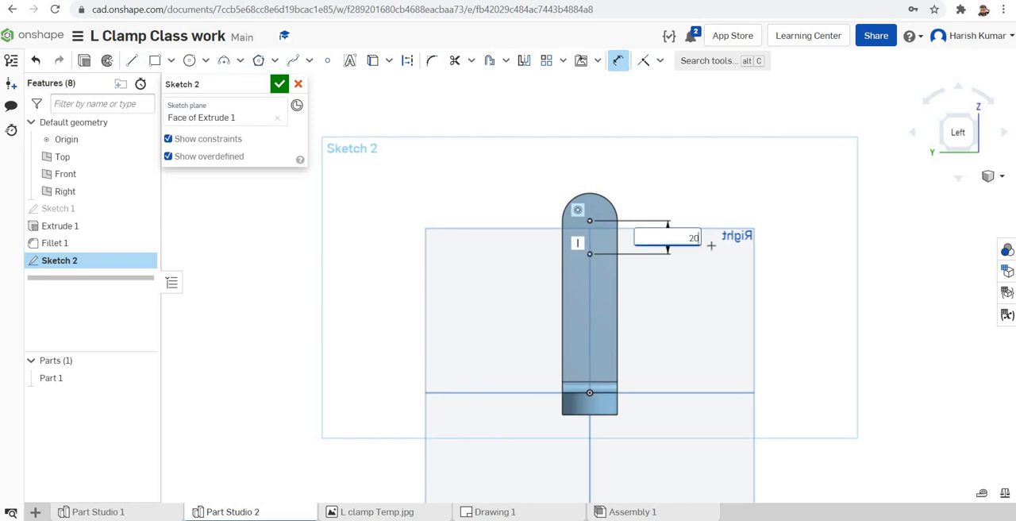
{"action": "key", "text": "Return"}
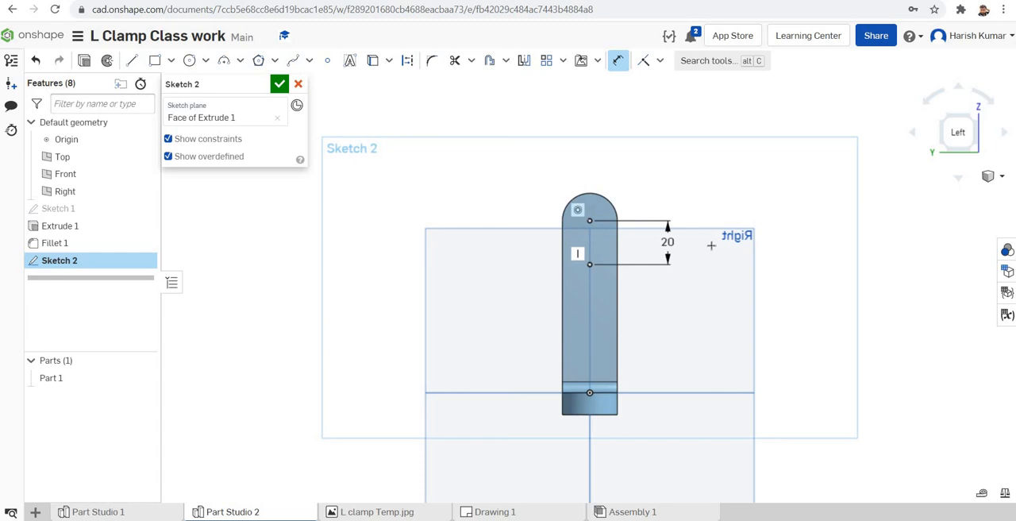
{"action": "left_click", "coordinate": [279, 85]}
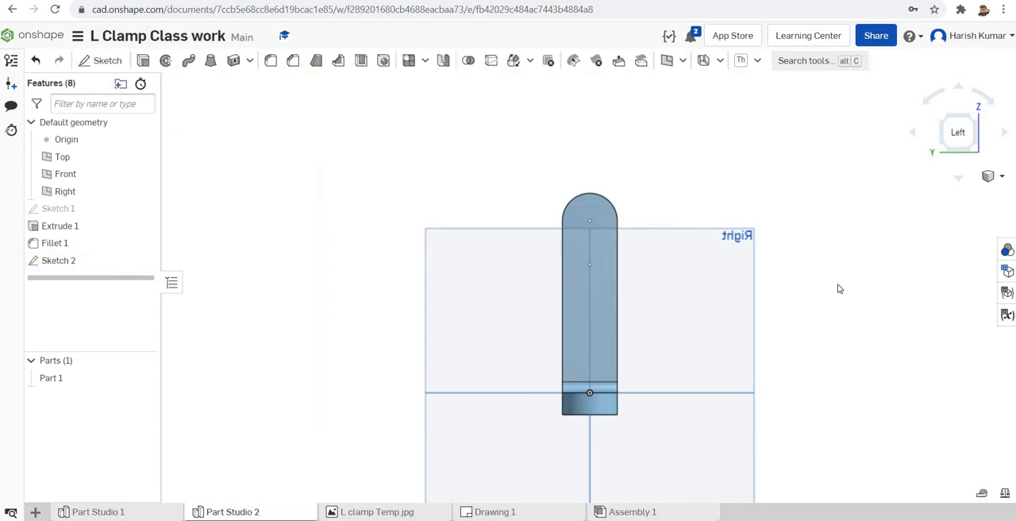
Step: Start a sketch on the horizontal leg's inner top face and view it normal to the sketch plane
{"action": "left_click", "coordinate": [1002, 177]}
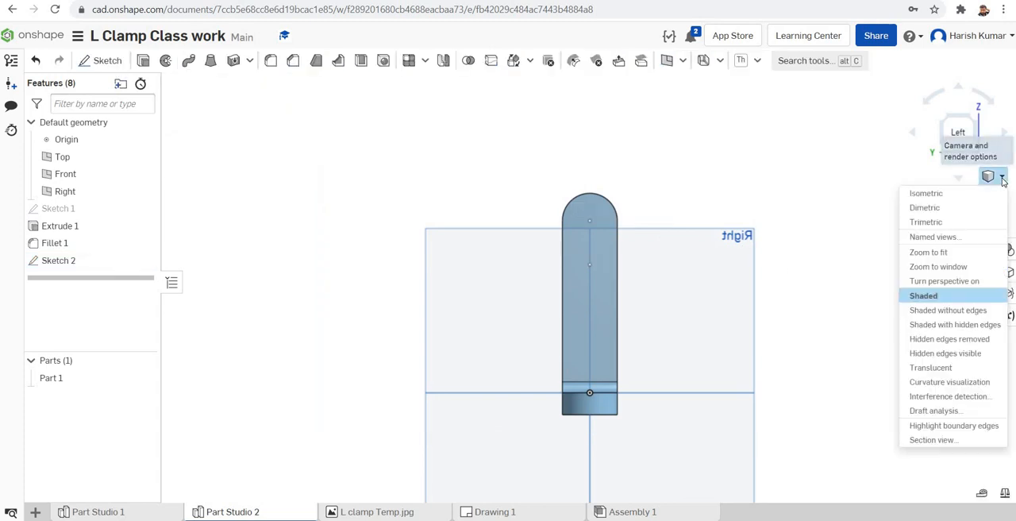
{"action": "left_click", "coordinate": [970, 193]}
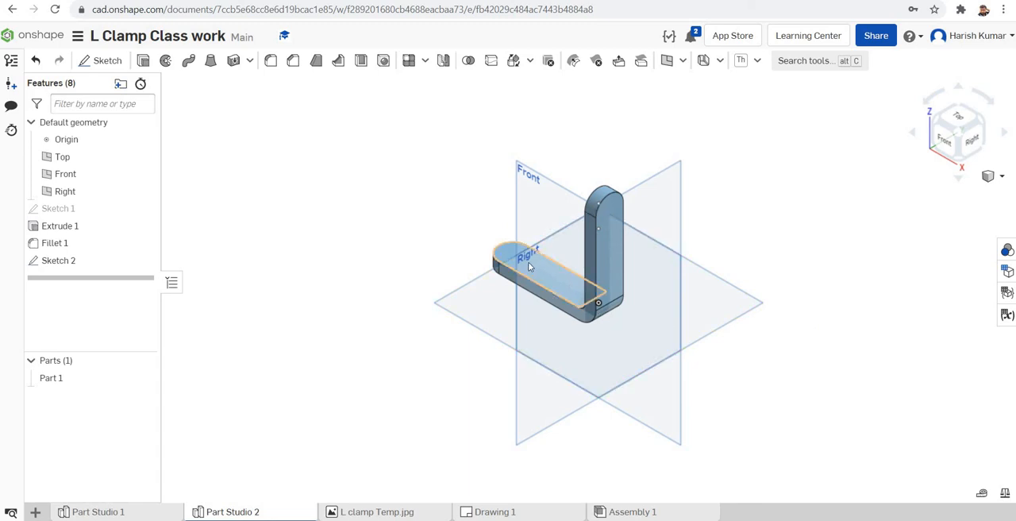
{"action": "left_click", "coordinate": [95, 64]}
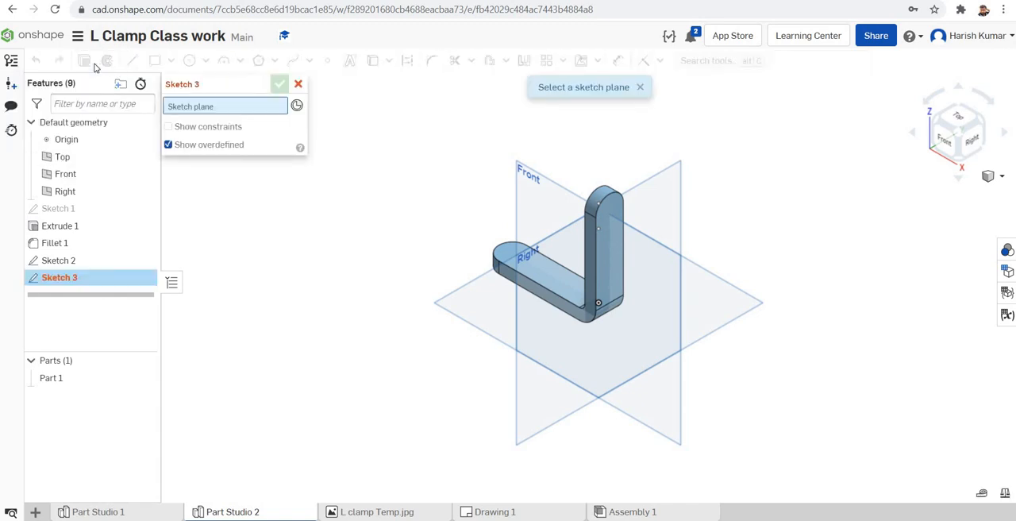
{"action": "left_click", "coordinate": [530, 272]}
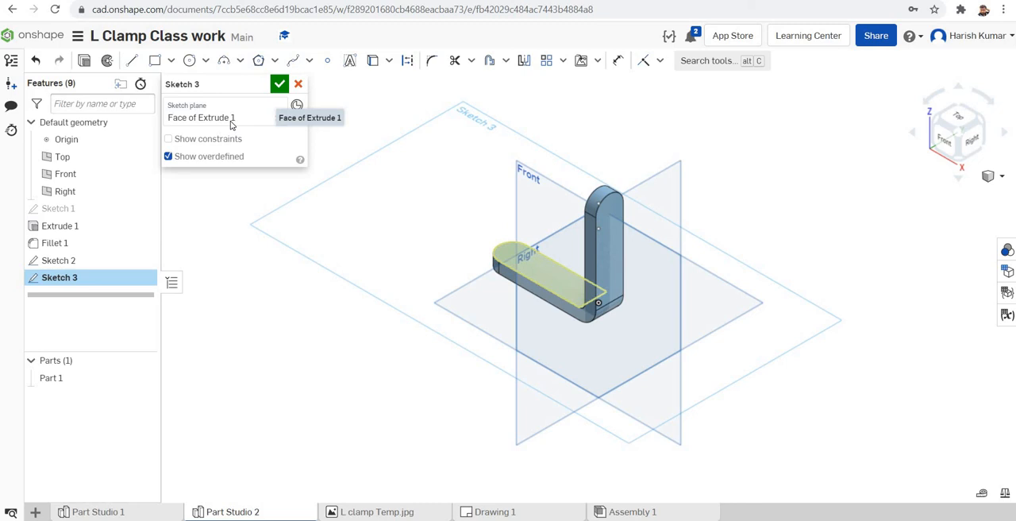
{"action": "right_click", "coordinate": [344, 213]}
{"action": "left_click", "coordinate": [395, 312]}
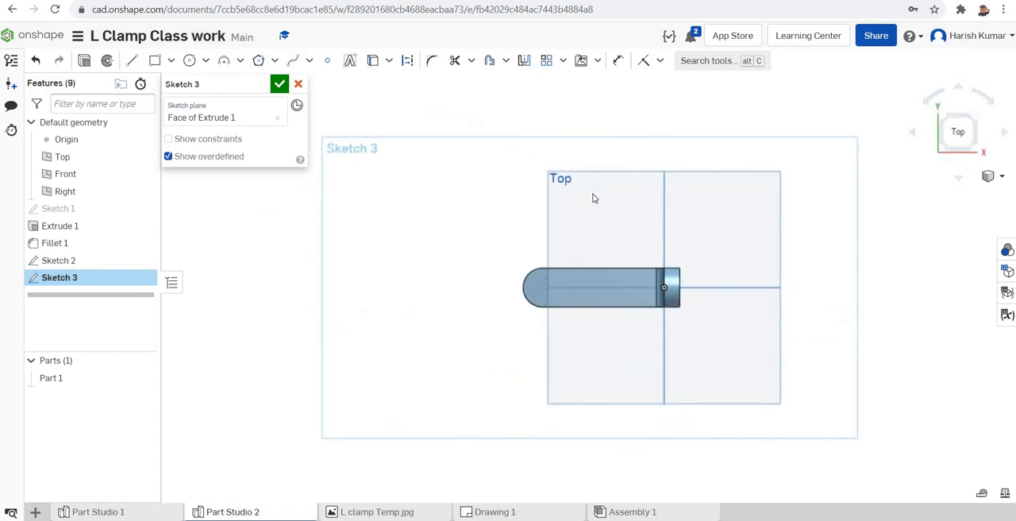
Step: Place one sketch point at the centre of the horizontal leg's rounded end and a second one horizontally aligned with it toward the bend
{"action": "left_click", "coordinate": [327, 63]}
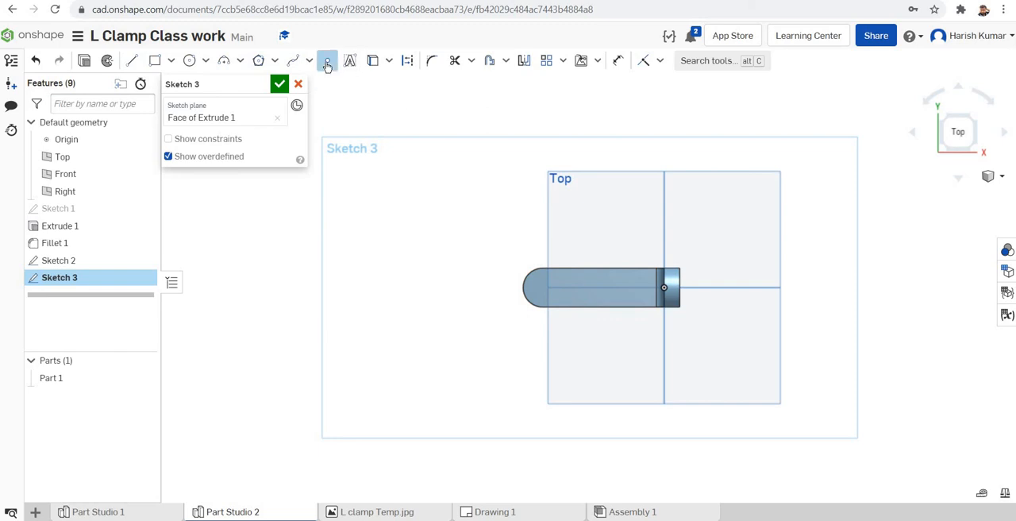
{"action": "left_click", "coordinate": [541, 287]}
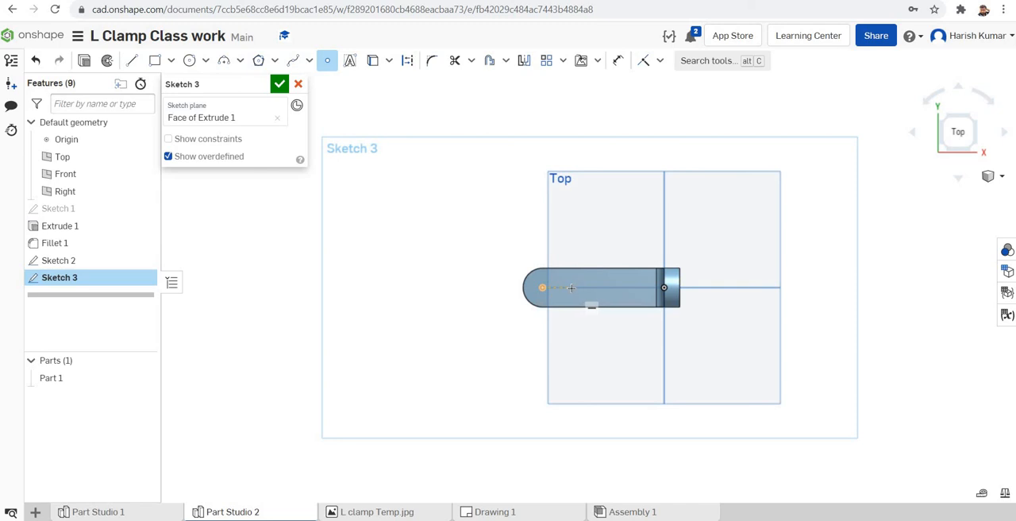
{"action": "left_click", "coordinate": [571, 287]}
Step: Dimension the distance between the two hole points on the horizontal leg to 20 mm and finish the sketch
{"action": "left_click", "coordinate": [617, 61]}
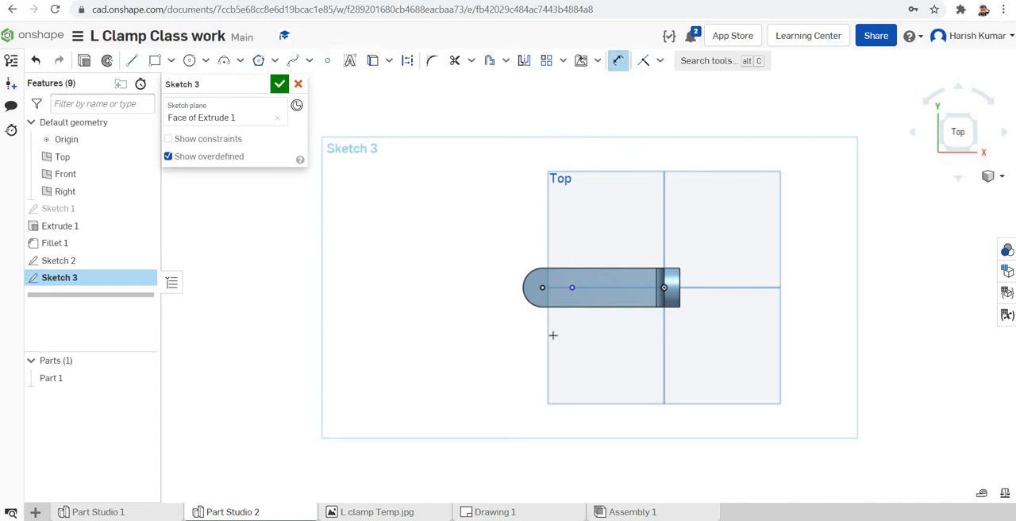
{"action": "left_click", "coordinate": [572, 287]}
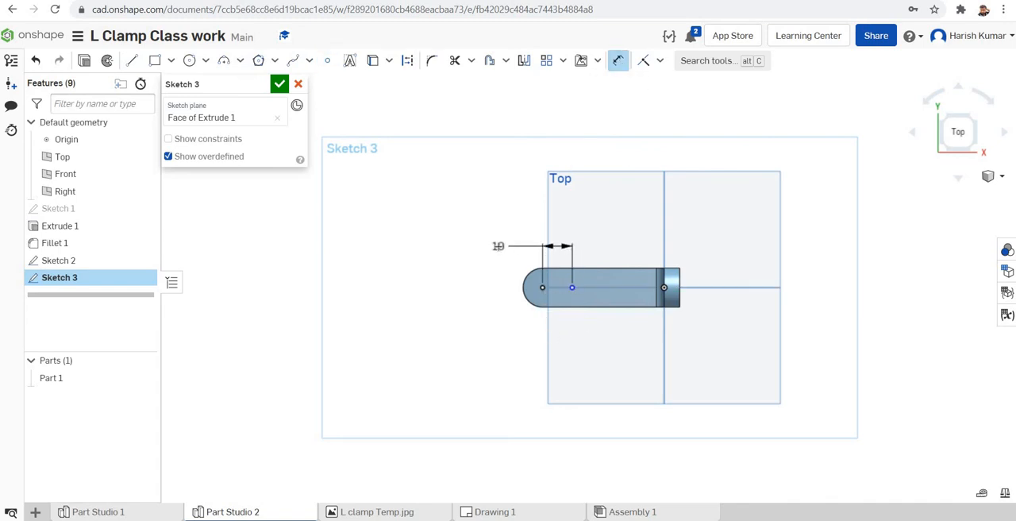
{"action": "left_click", "coordinate": [498, 246]}
{"action": "type", "text": "20"}
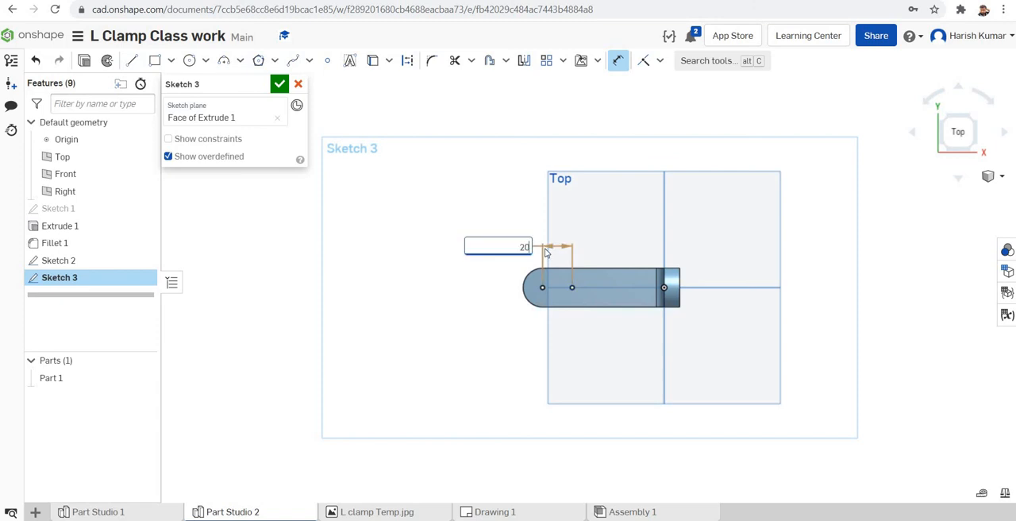
{"action": "key", "text": "Return"}
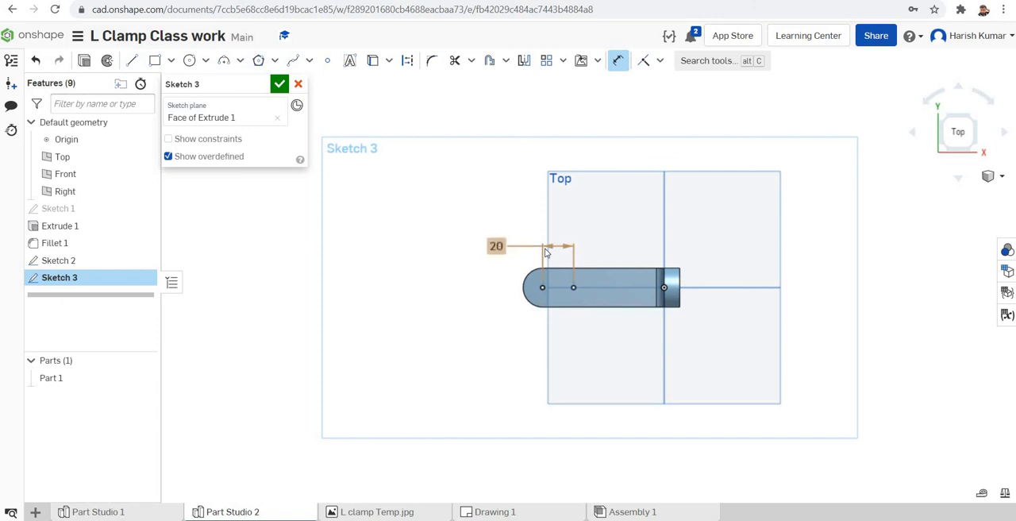
{"action": "left_click", "coordinate": [280, 85]}
Step: Start a Hole feature with Countersink style and Through termination, placed at the points of Sketch 2 and Sketch 3
{"action": "mouse_move", "coordinate": [731, 358]}
{"action": "right_mouse_down"}
{"action": "mouse_move", "coordinate": [769, 325]}
{"action": "mouse_move", "coordinate": [755, 273]}
{"action": "mouse_move", "coordinate": [737, 270]}
{"action": "mouse_move", "coordinate": [778, 333]}
{"action": "mouse_move", "coordinate": [732, 301]}
{"action": "mouse_move", "coordinate": [723, 329]}
{"action": "mouse_move", "coordinate": [734, 321]}
{"action": "mouse_move", "coordinate": [739, 334]}
{"action": "right_mouse_up"}
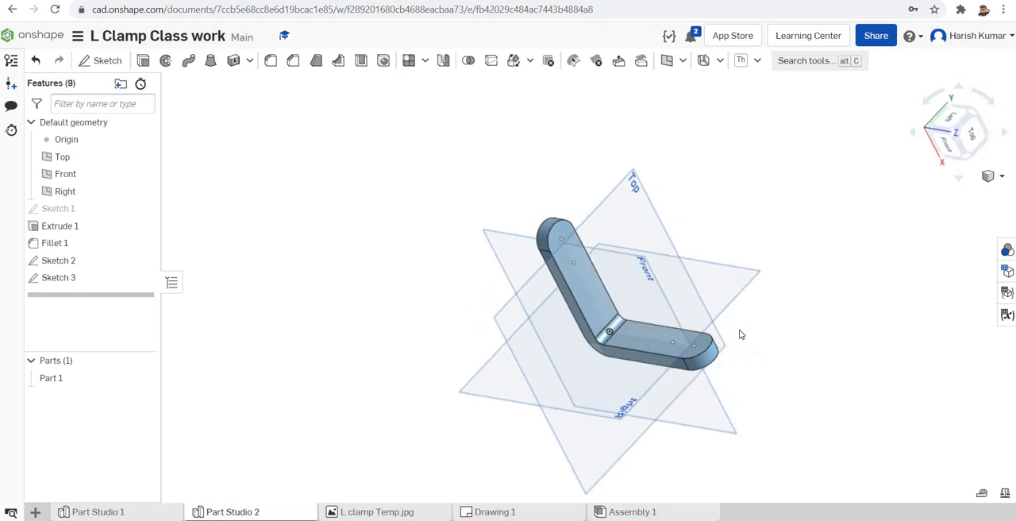
{"action": "left_click", "coordinate": [384, 62]}
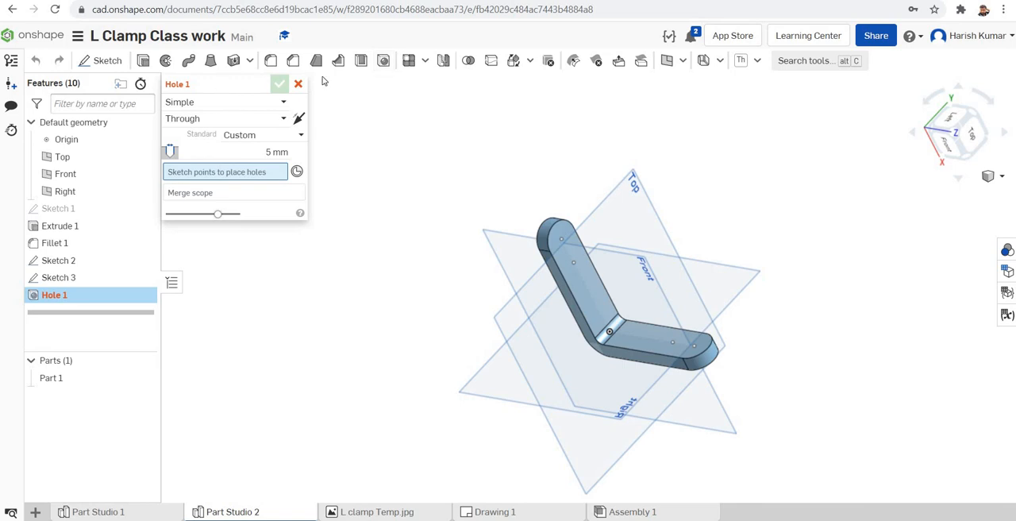
{"action": "left_click", "coordinate": [282, 104]}
{"action": "left_click", "coordinate": [216, 129]}
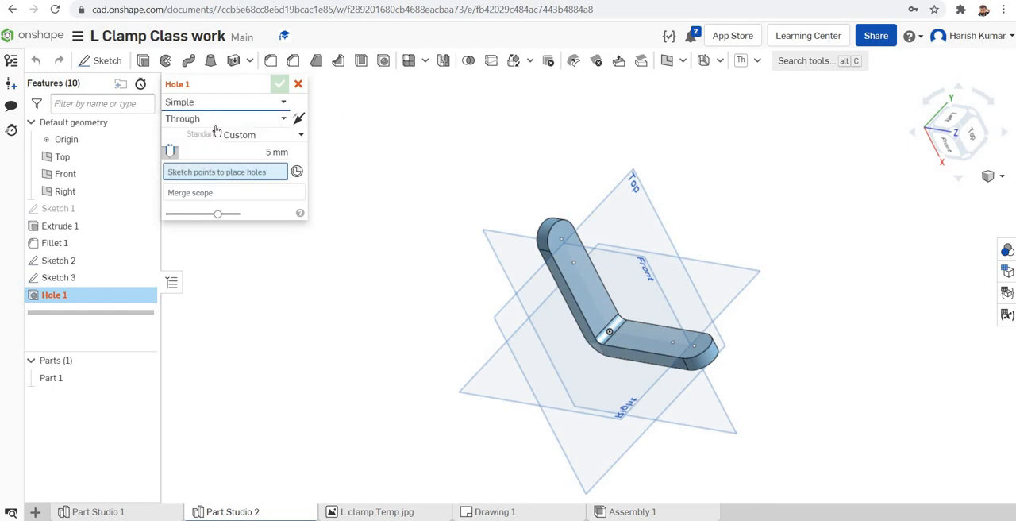
{"action": "left_click", "coordinate": [284, 103]}
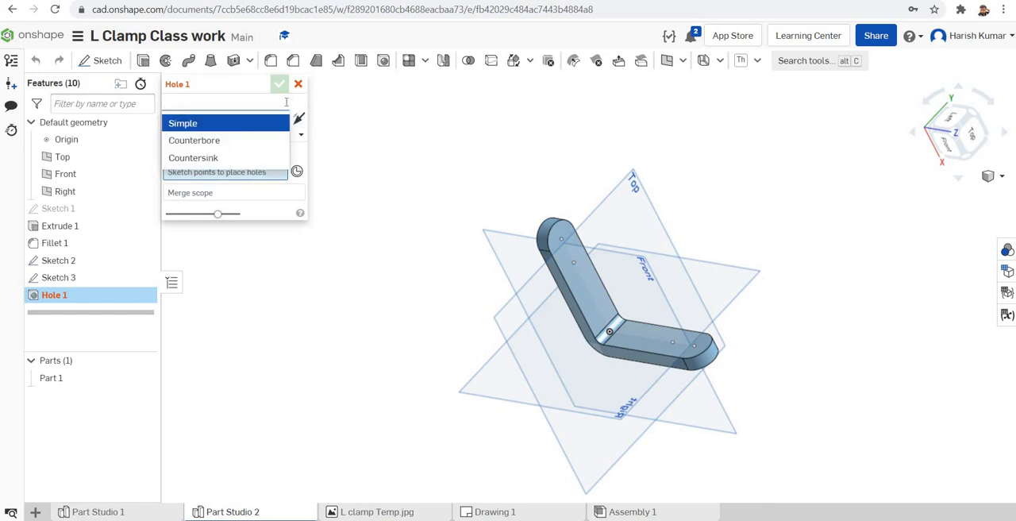
{"action": "left_click", "coordinate": [210, 158]}
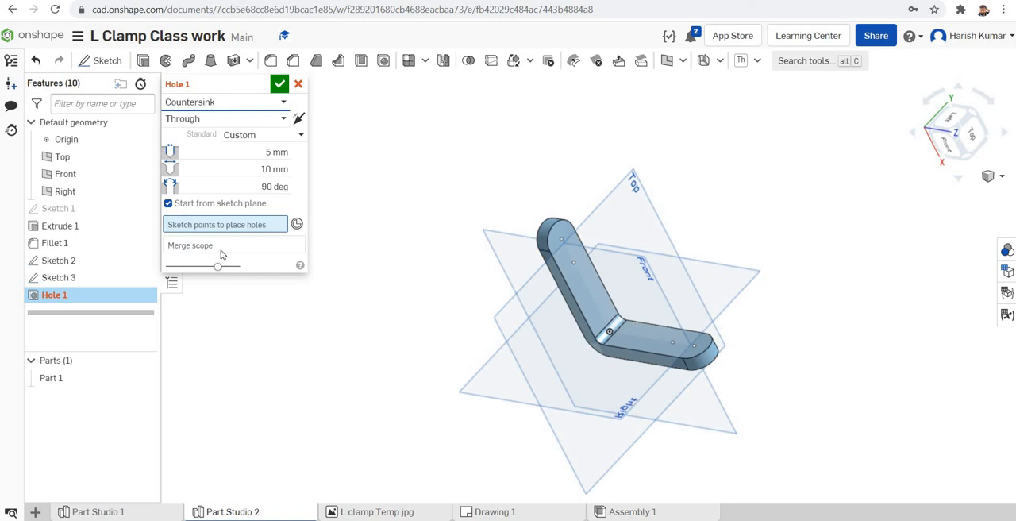
{"action": "left_click", "coordinate": [63, 267]}
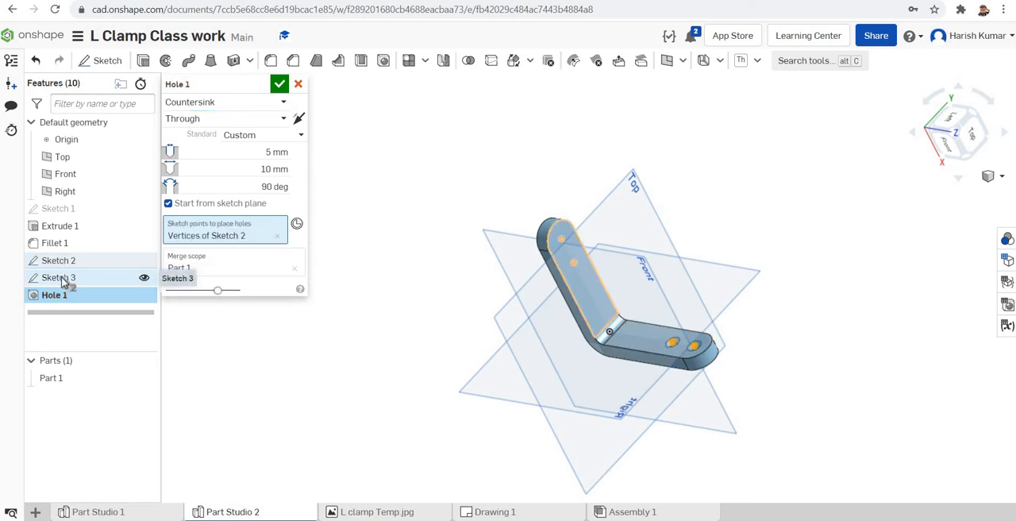
{"action": "left_click", "coordinate": [63, 280]}
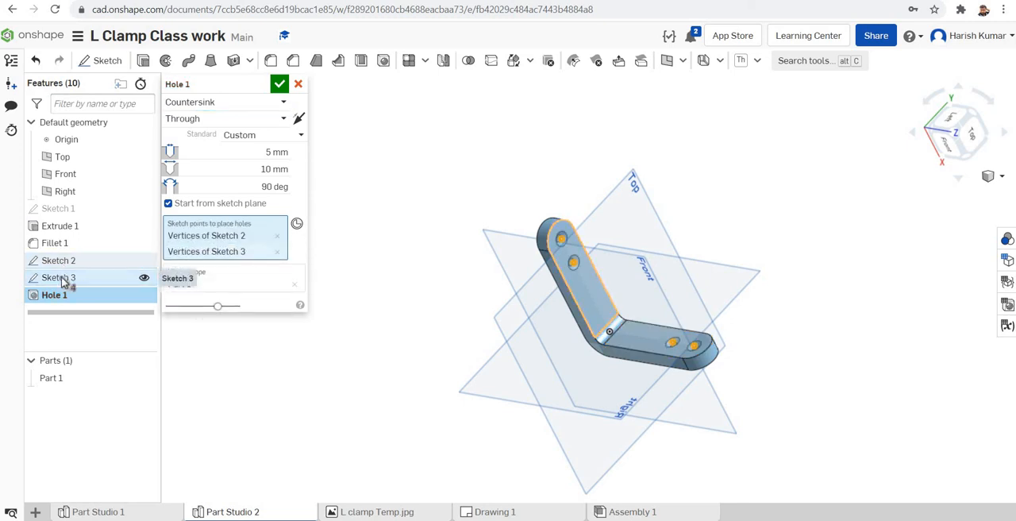
Step: Set the hole diameter to 8 mm and the countersink diameter to 12 mm, and create the holes
{"action": "mouse_move", "coordinate": [878, 310]}
{"action": "right_mouse_down"}
{"action": "mouse_move", "coordinate": [829, 244]}
{"action": "mouse_move", "coordinate": [878, 316]}
{"action": "right_mouse_up"}
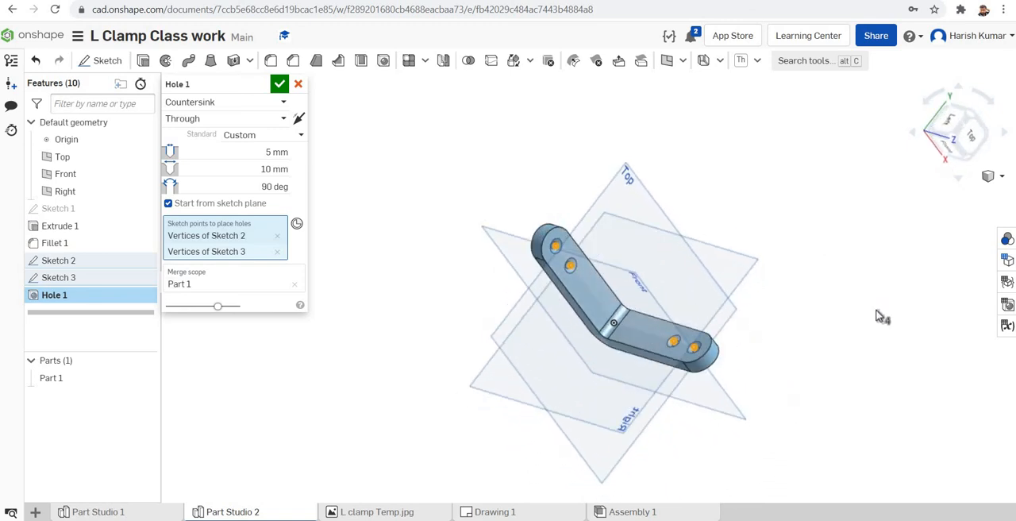
{"action": "right_click_drag", "start_coordinate": [876, 311], "coordinate": [866, 316]}
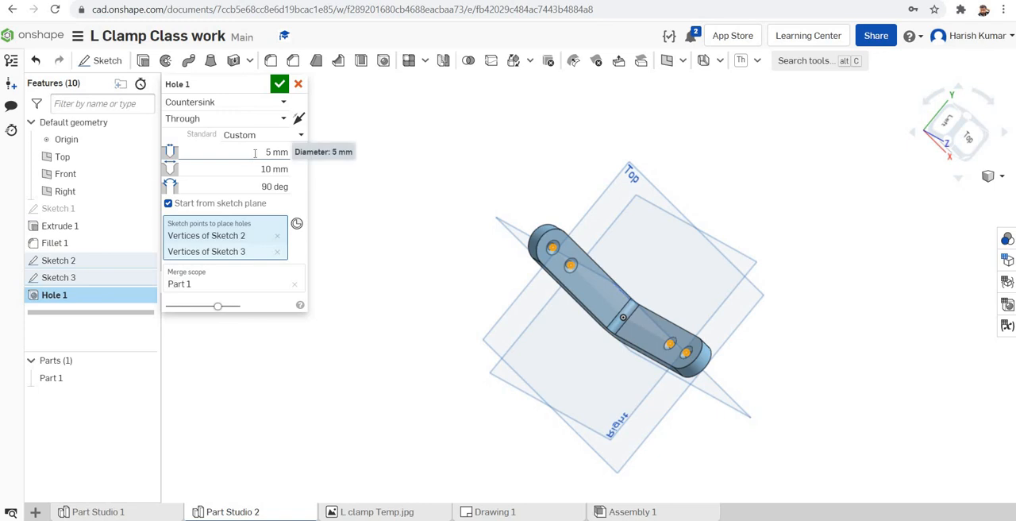
{"action": "left_click", "coordinate": [255, 153]}
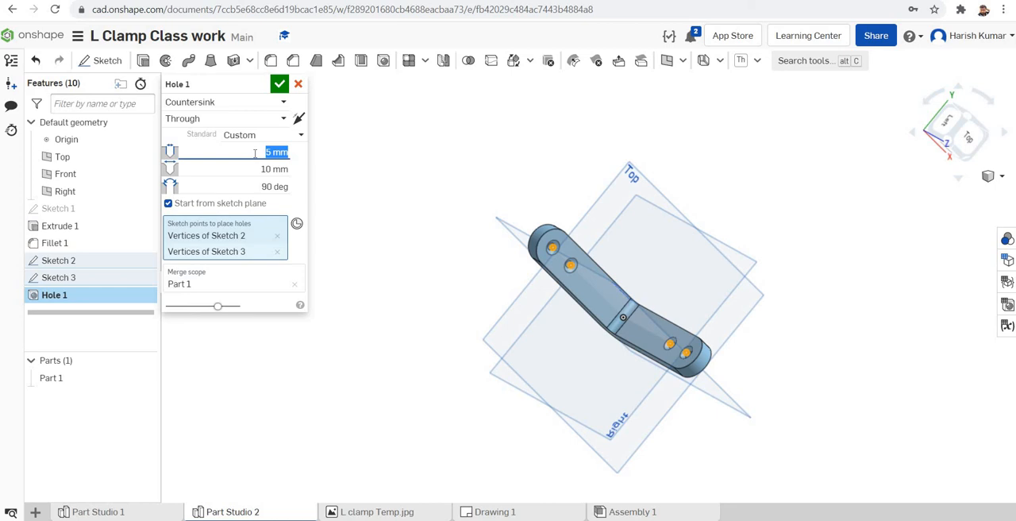
{"action": "type", "text": "8"}
{"action": "left_click", "coordinate": [258, 169]}
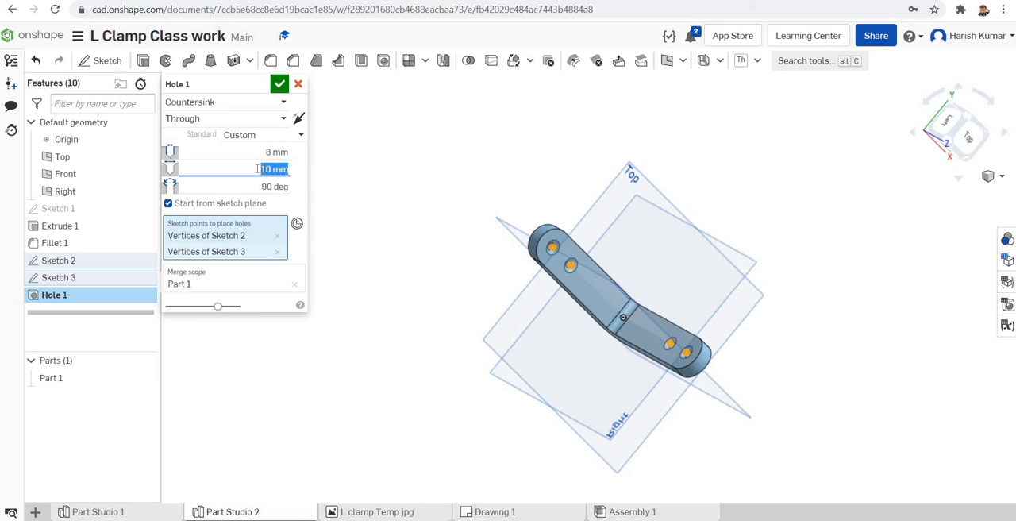
{"action": "type", "text": "12"}
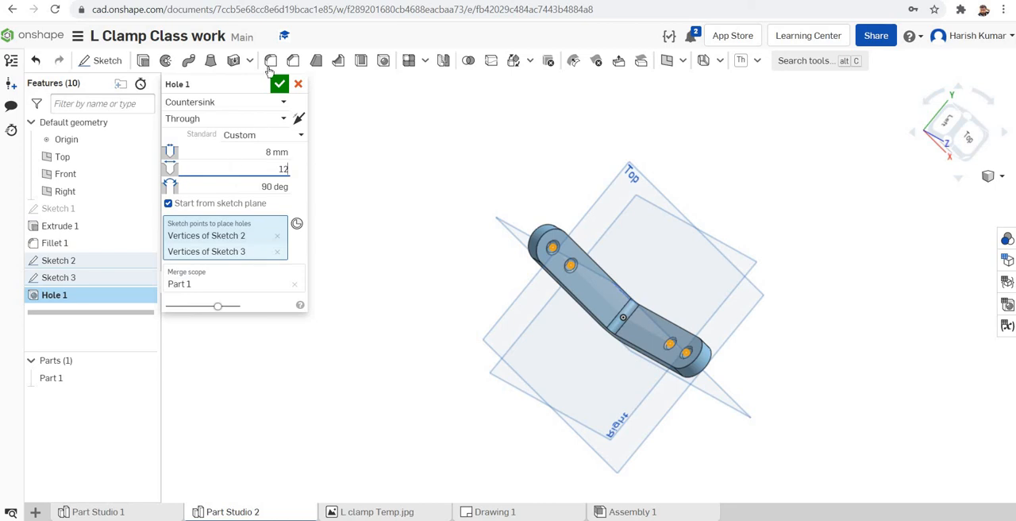
{"action": "key", "text": "Tab"}
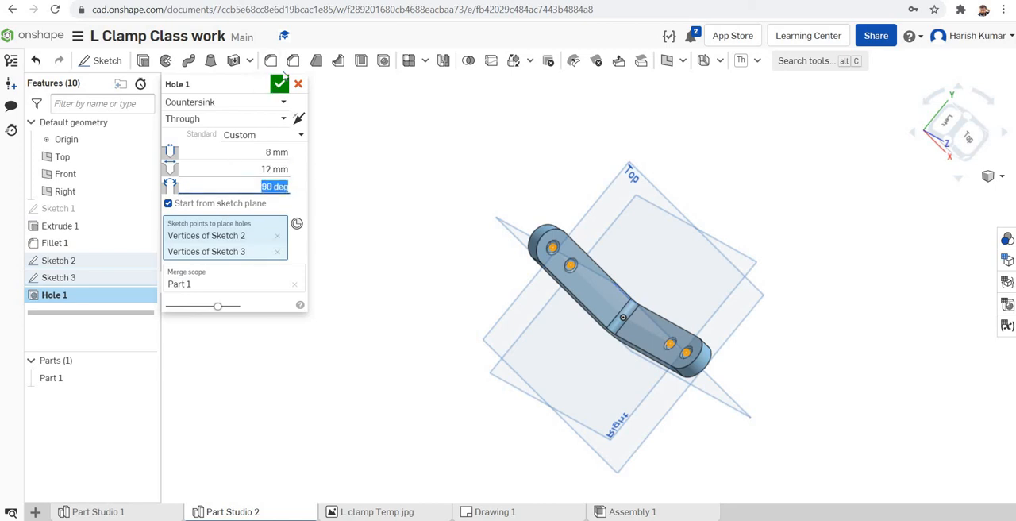
{"action": "key", "text": "Return"}
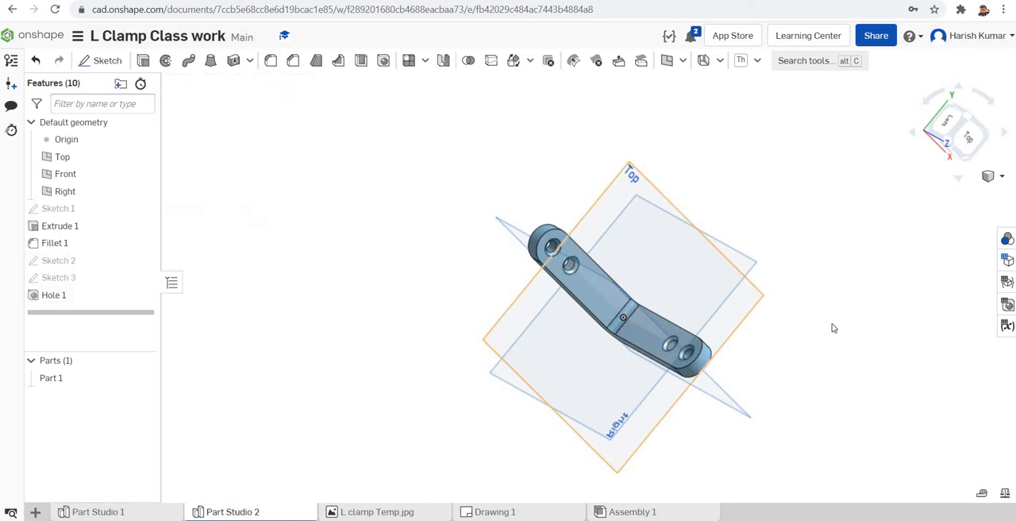
{"action": "right_click_drag", "start_coordinate": [833, 329], "coordinate": [774, 277]}
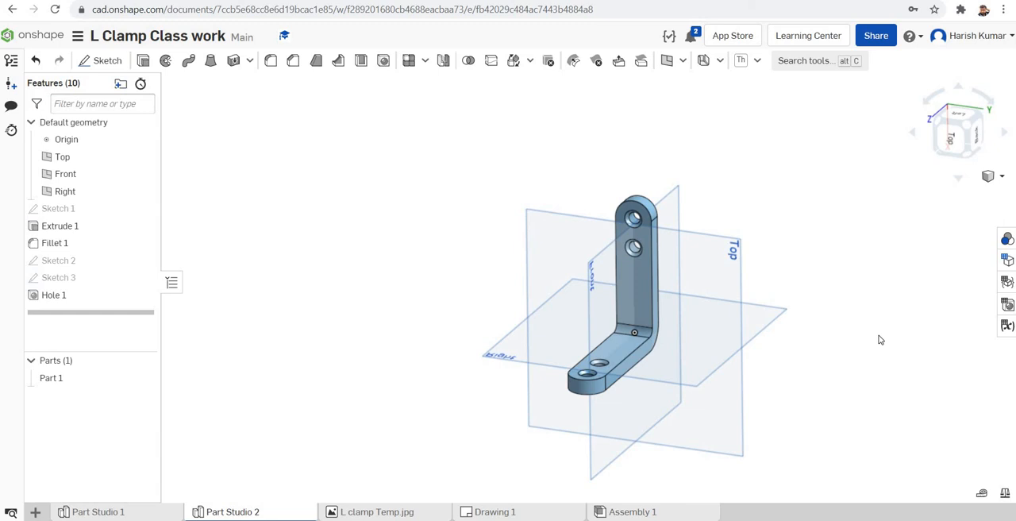
{"action": "right_click_drag", "start_coordinate": [863, 340], "coordinate": [850, 358]}
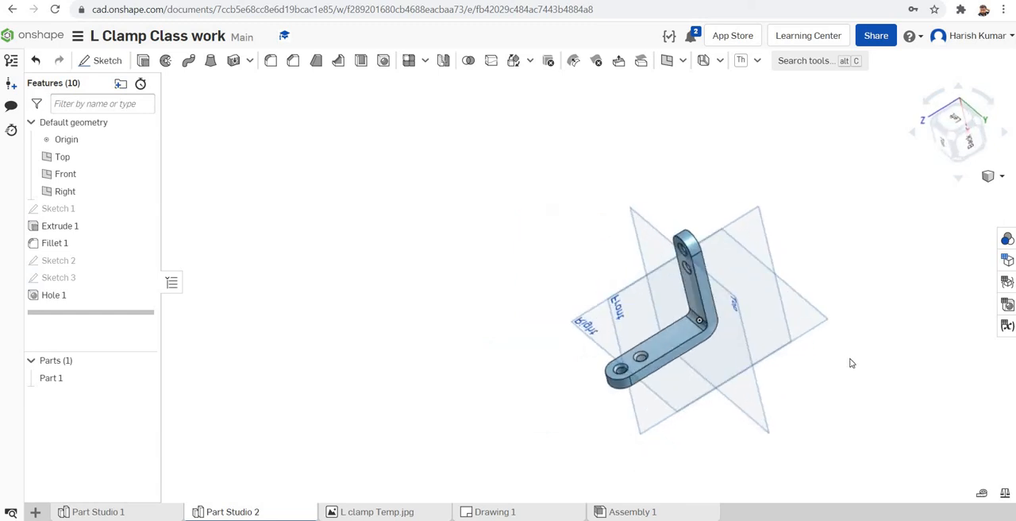
{"action": "scroll", "coordinate": [288, 201], "scroll_direction": "down", "scroll_amount": 1}
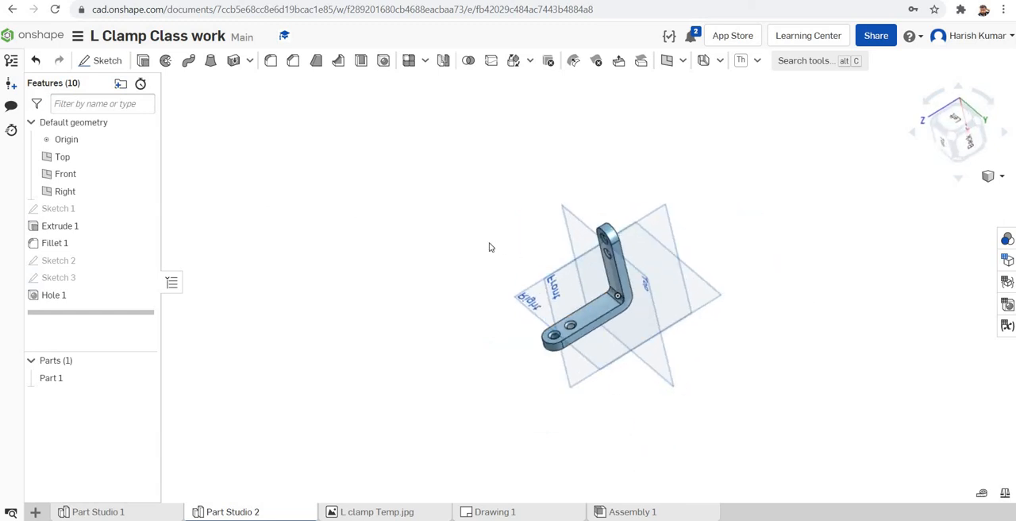